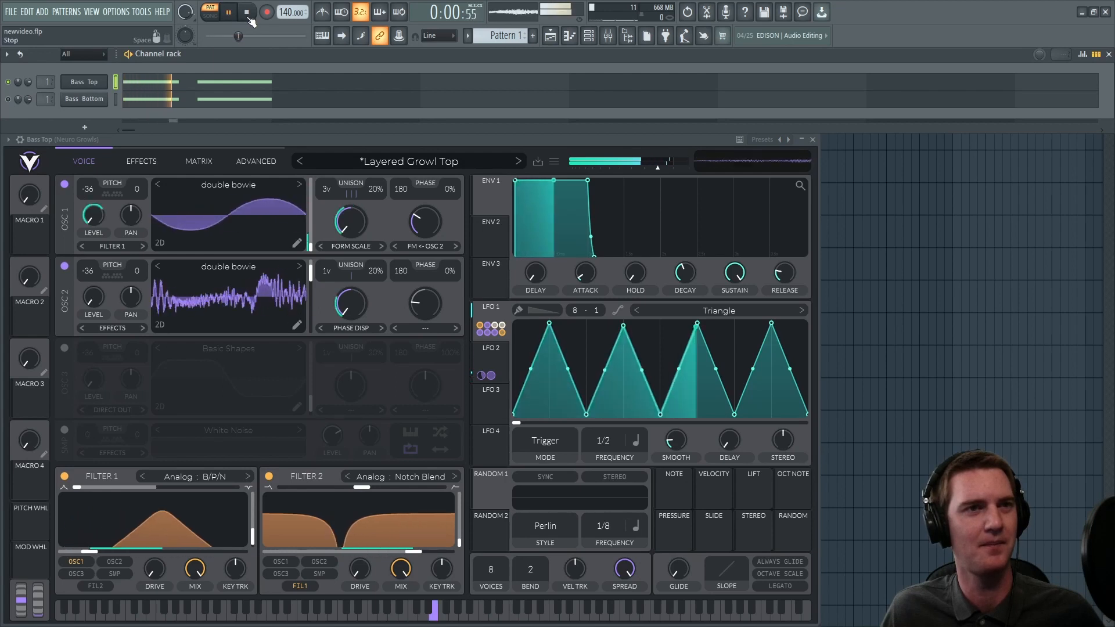
# Step: Play back the pattern to hear the Bass Bottom layer on its own and stop it again
pyautogui.click(248, 14)
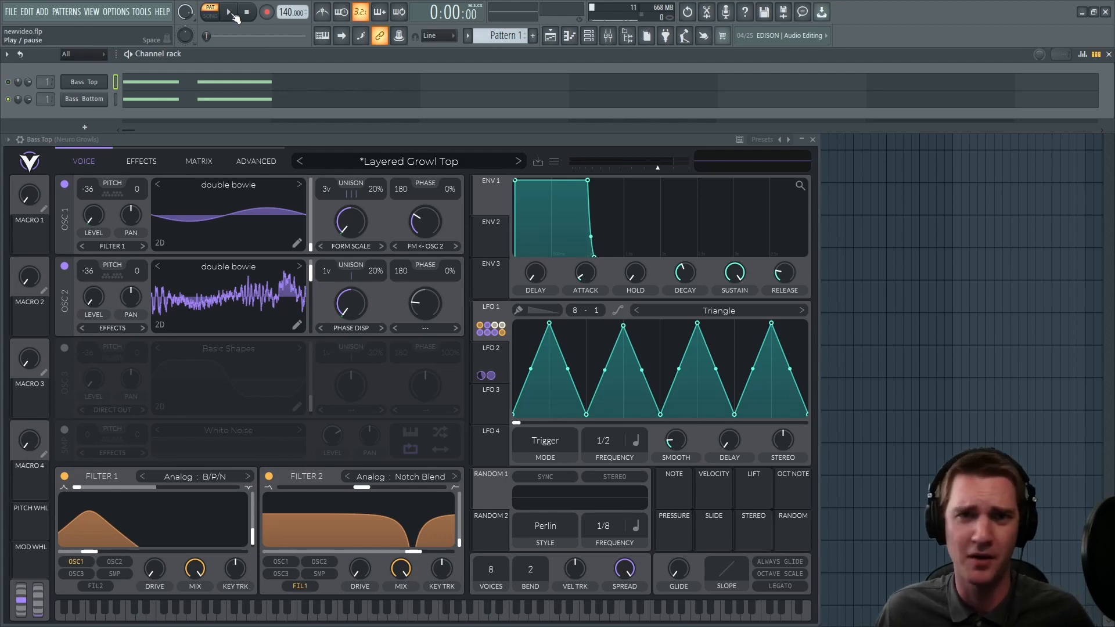
pyautogui.click(234, 14)
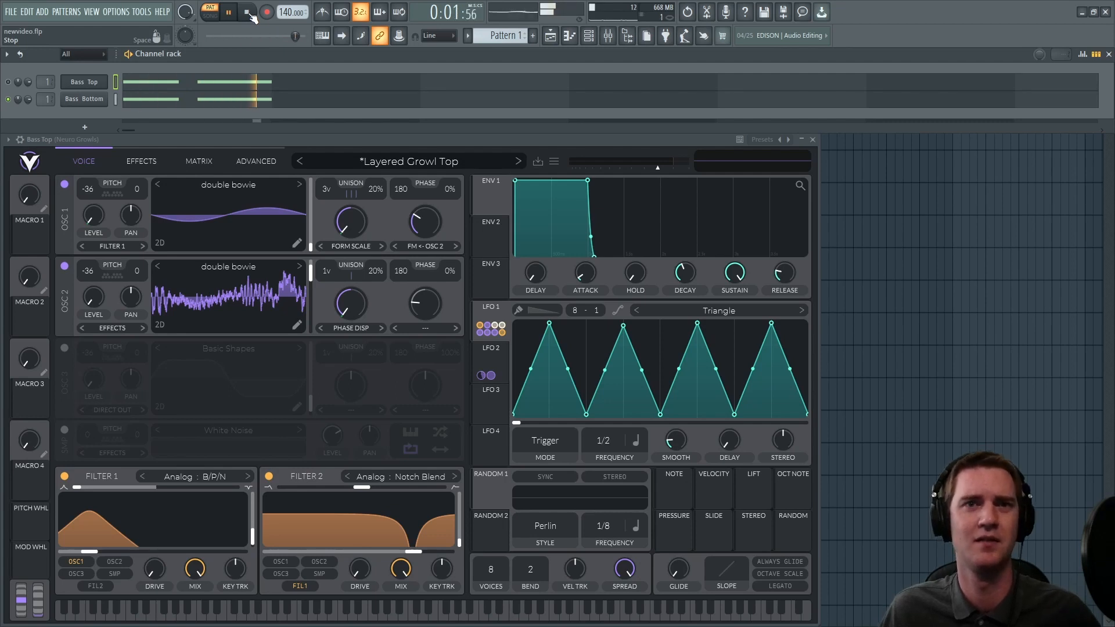
pyautogui.click(248, 13)
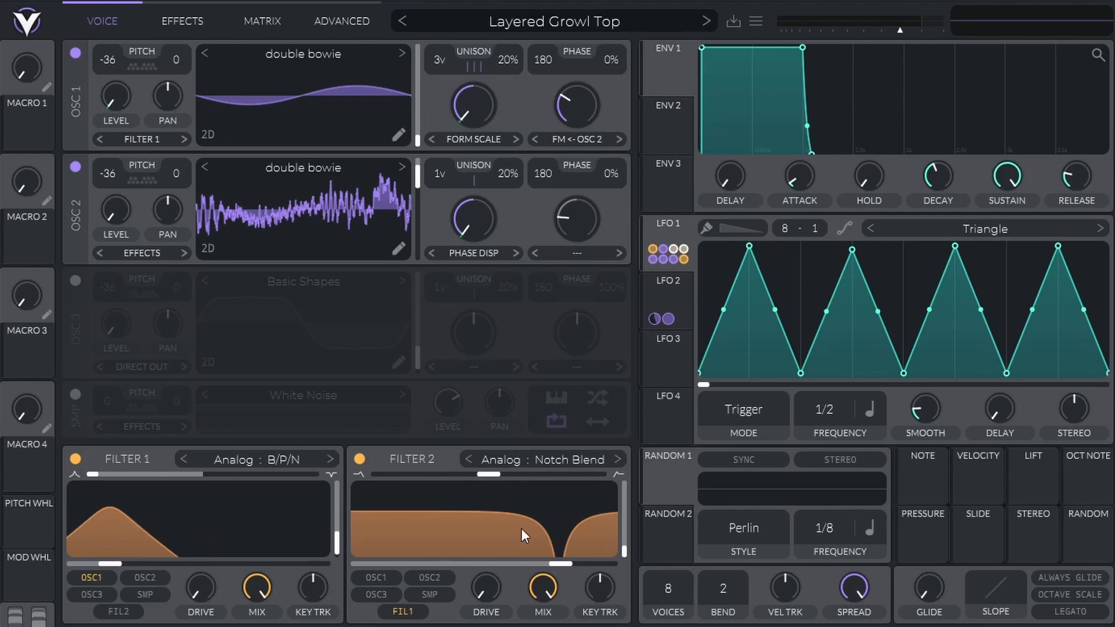
# Step: Examine the Layered Growl Top patch's effects chain and the shapes of LFO 1, LFO 3 and LFO 4
pyautogui.click(201, 28)
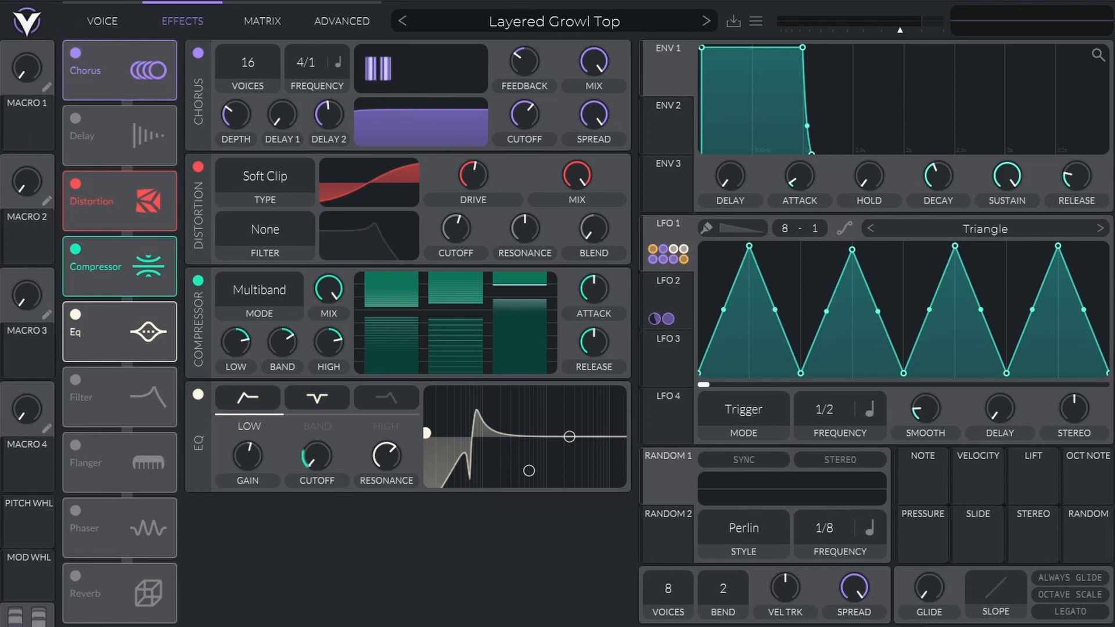
pyautogui.click(104, 21)
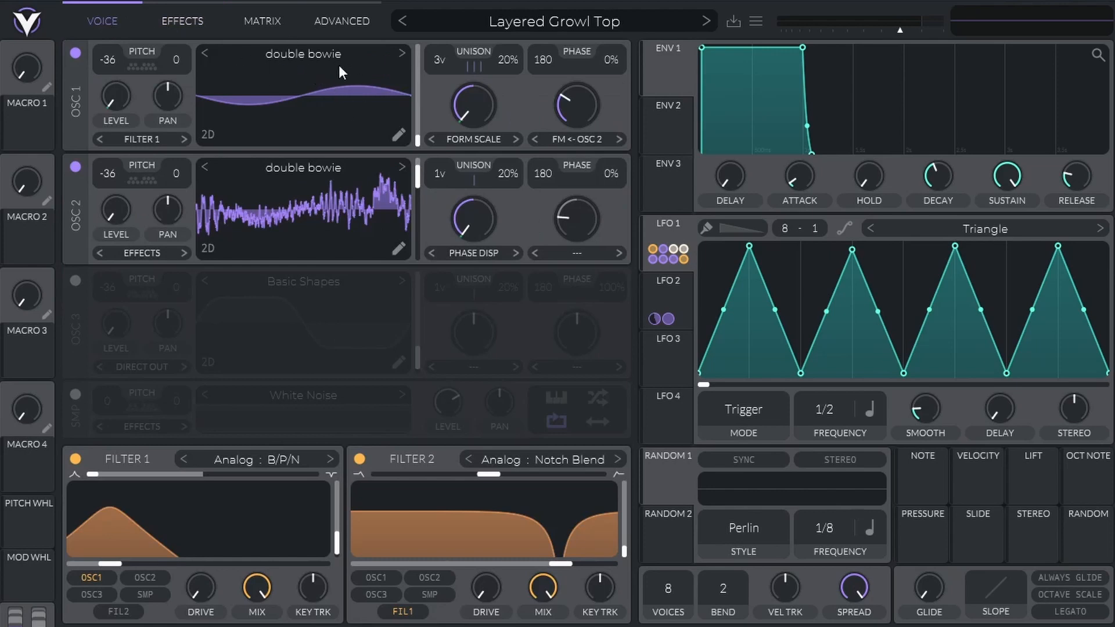
pyautogui.moveTo(470, 181)
pyautogui.moveTo(857, 253); pyautogui.dragTo(858, 234)
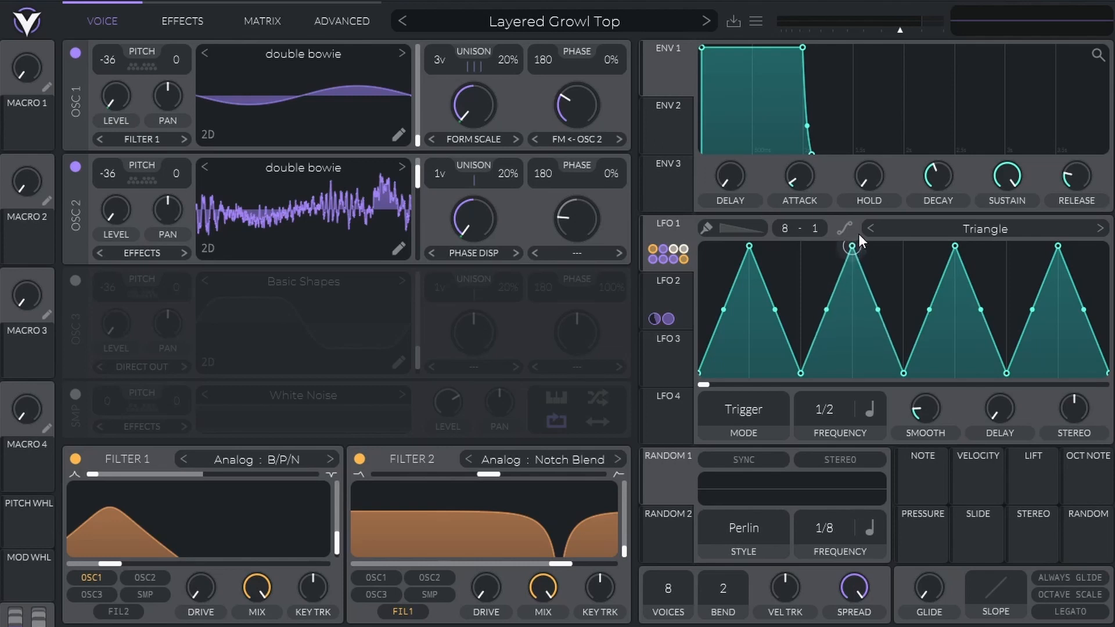
pyautogui.click(675, 358)
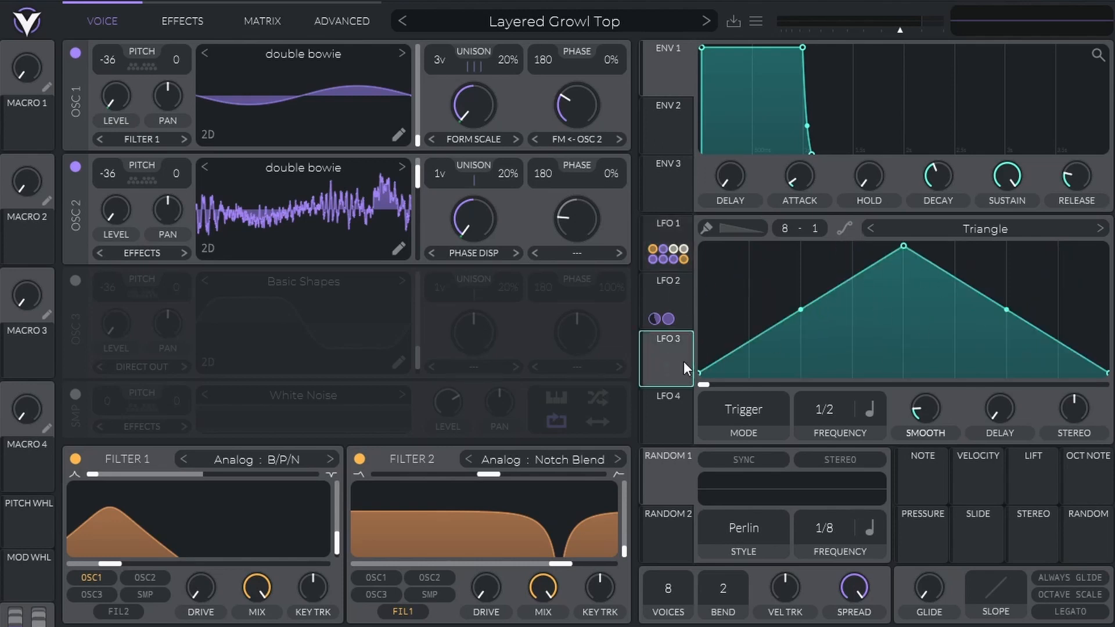
pyautogui.click(676, 410)
pyautogui.click(663, 239)
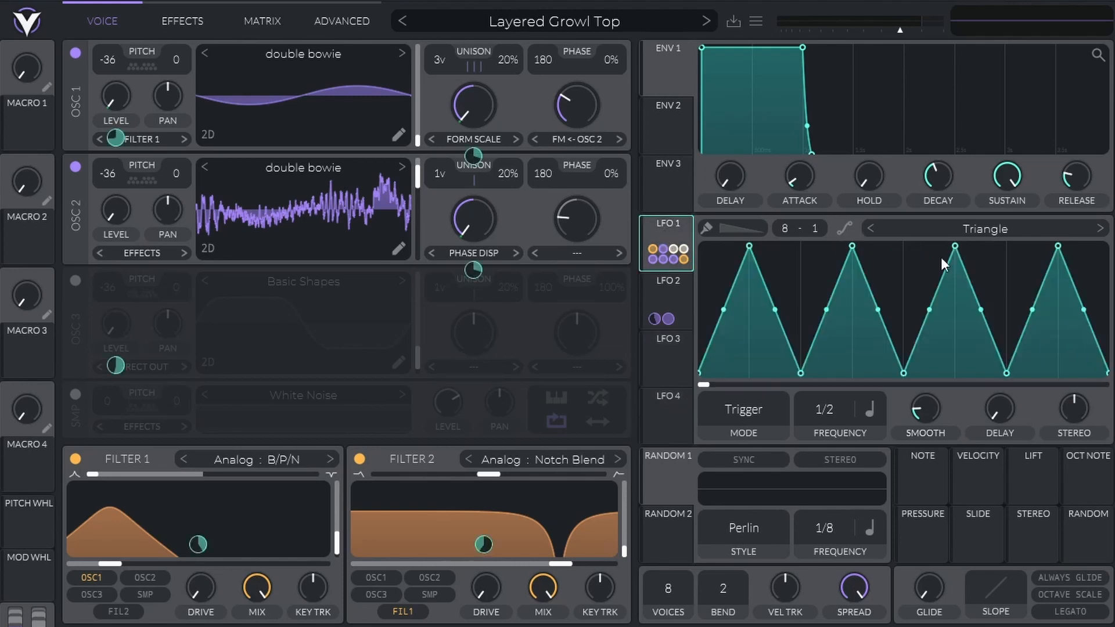
pyautogui.moveTo(856, 255)
pyautogui.mouseDown()
pyautogui.moveTo(806, 264)
pyautogui.moveTo(893, 261)
pyautogui.moveTo(857, 241)
pyautogui.mouseUp()
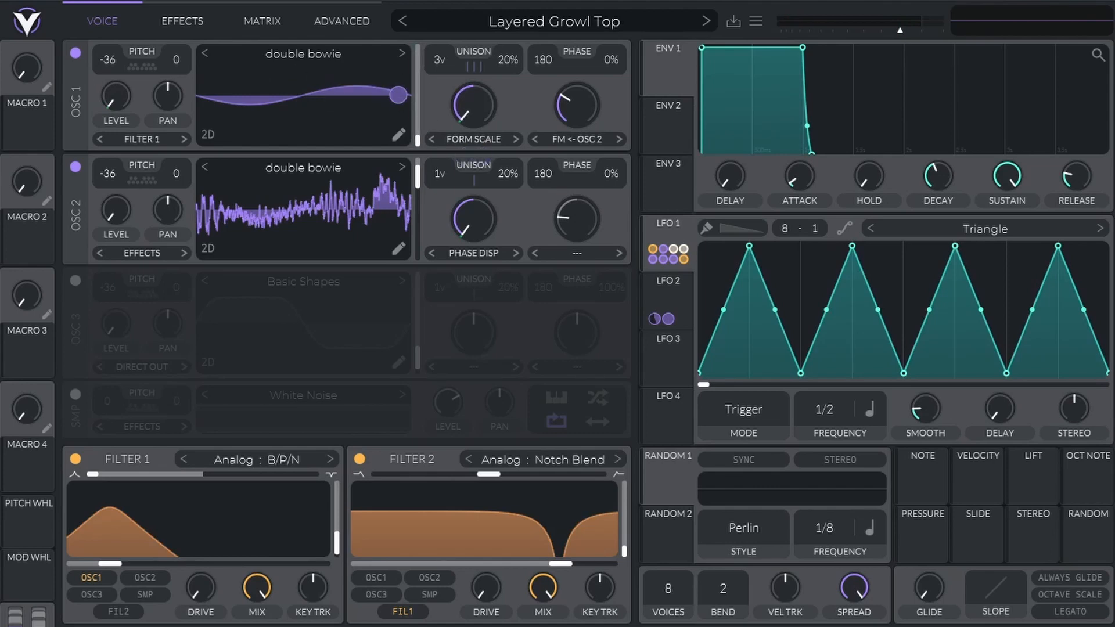
# Step: Audition oscillator 1 with oscillator 2 off, comparing its Formant Scale morph with None, and restore Formant Scale and oscillator 2
pyautogui.click(75, 167)
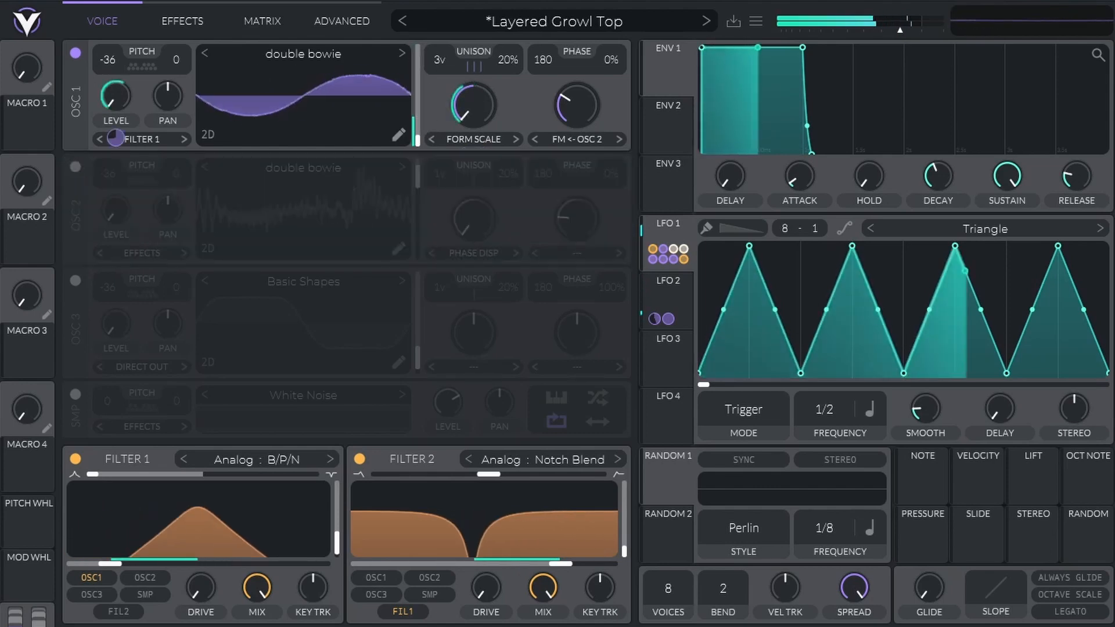
pyautogui.click(475, 139)
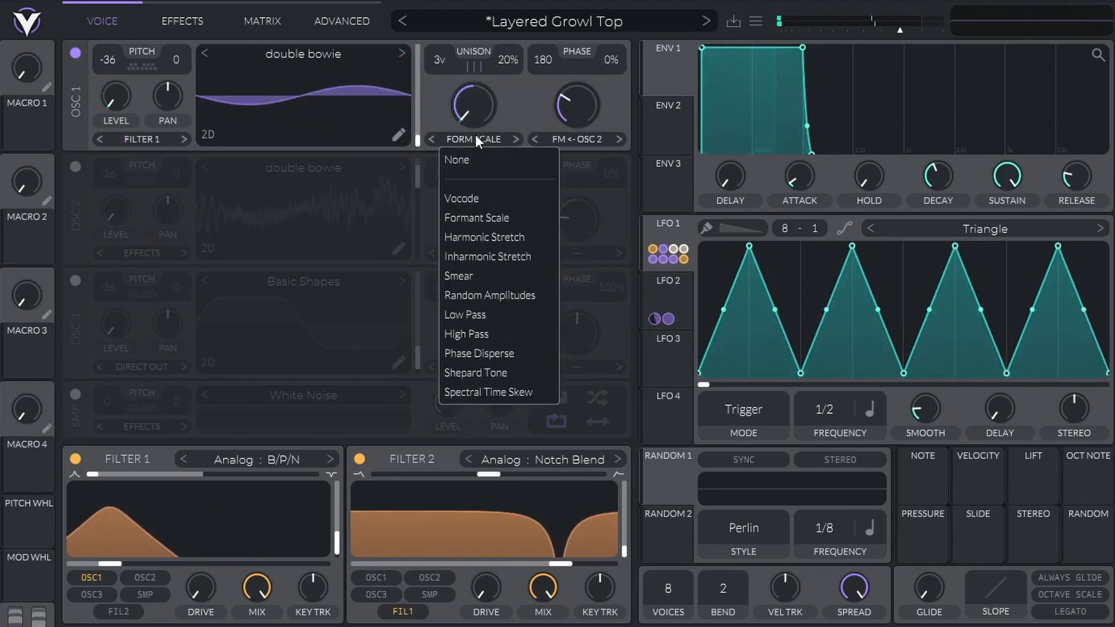
pyautogui.click(489, 219)
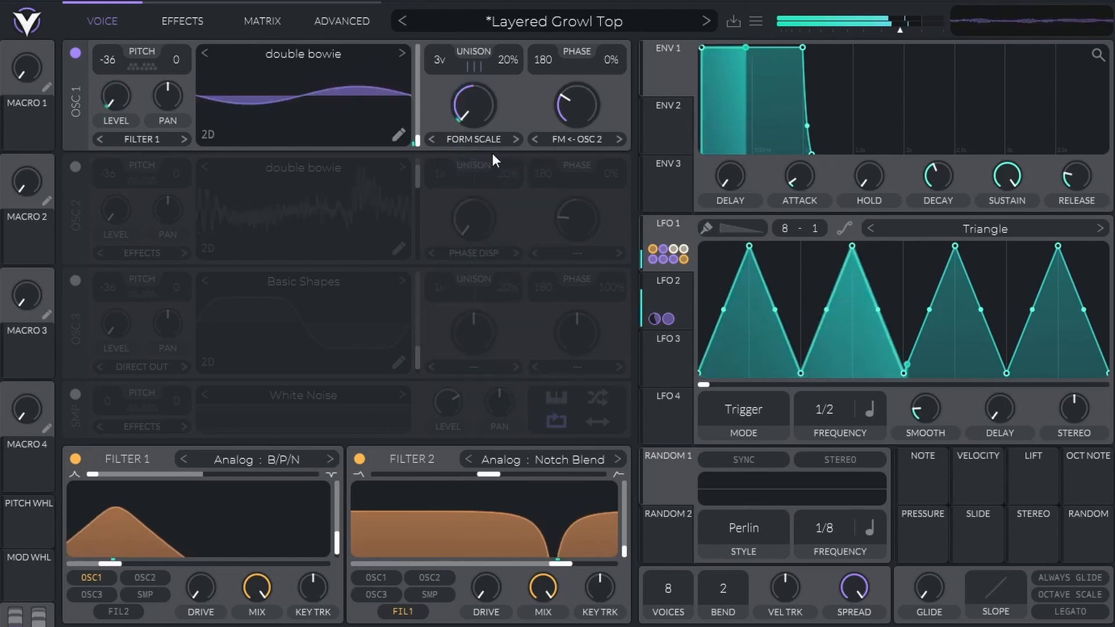
pyautogui.click(491, 147)
pyautogui.click(486, 158)
pyautogui.click(473, 137)
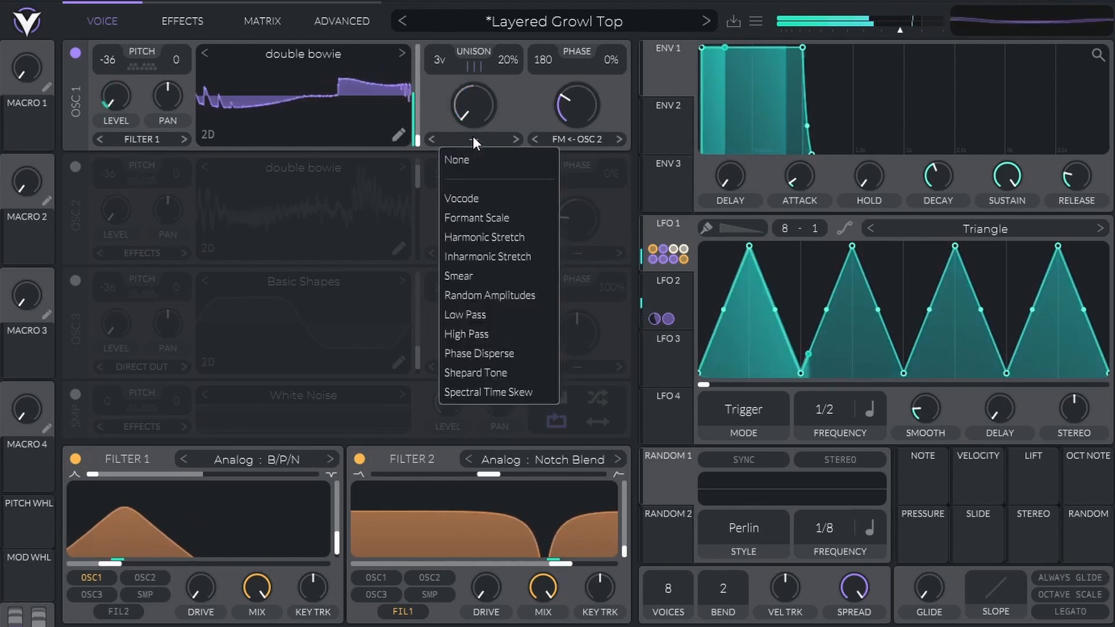
pyautogui.click(483, 220)
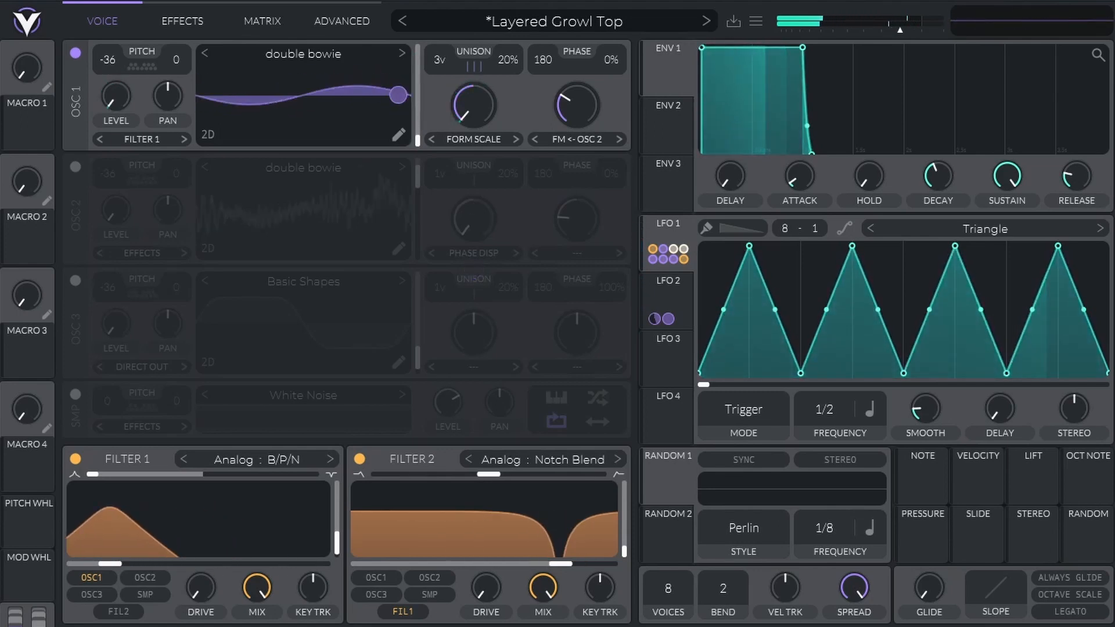
pyautogui.click(73, 167)
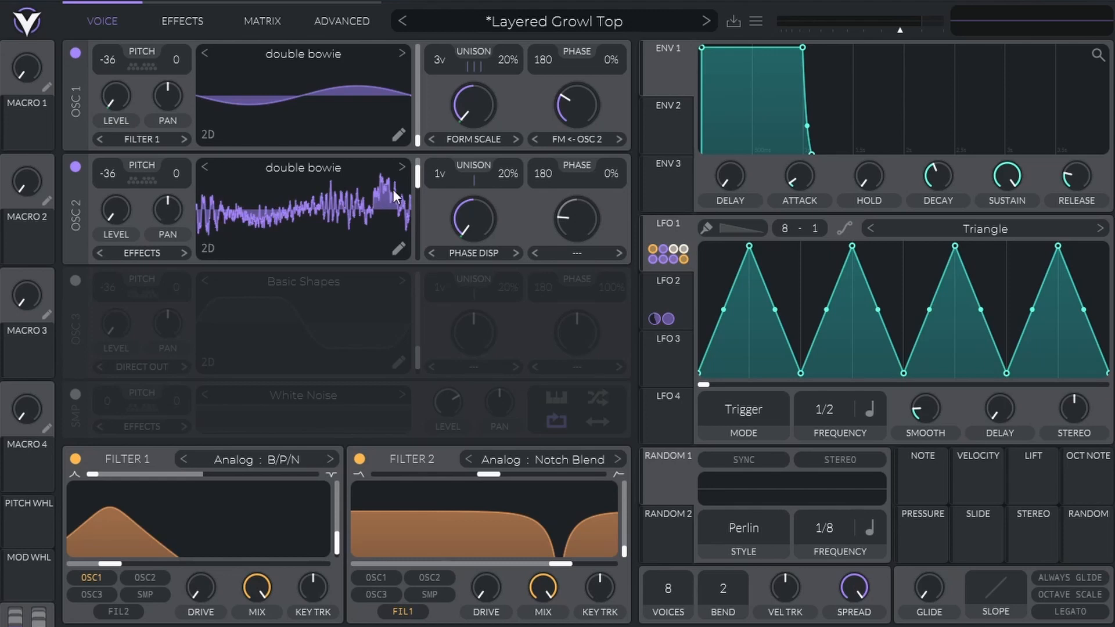
# Step: Switch off both filters and audition oscillator 2 transposed to -12 before setting it back to -36
pyautogui.moveTo(108, 174); pyautogui.dragTo(108, 145)
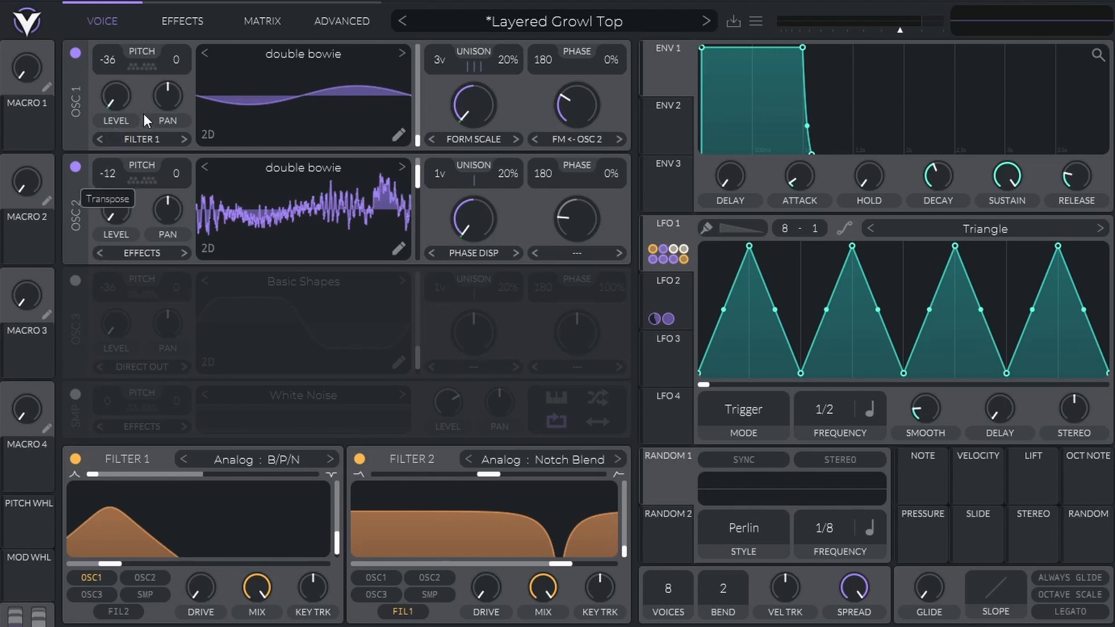
pyautogui.click(74, 459)
pyautogui.click(359, 459)
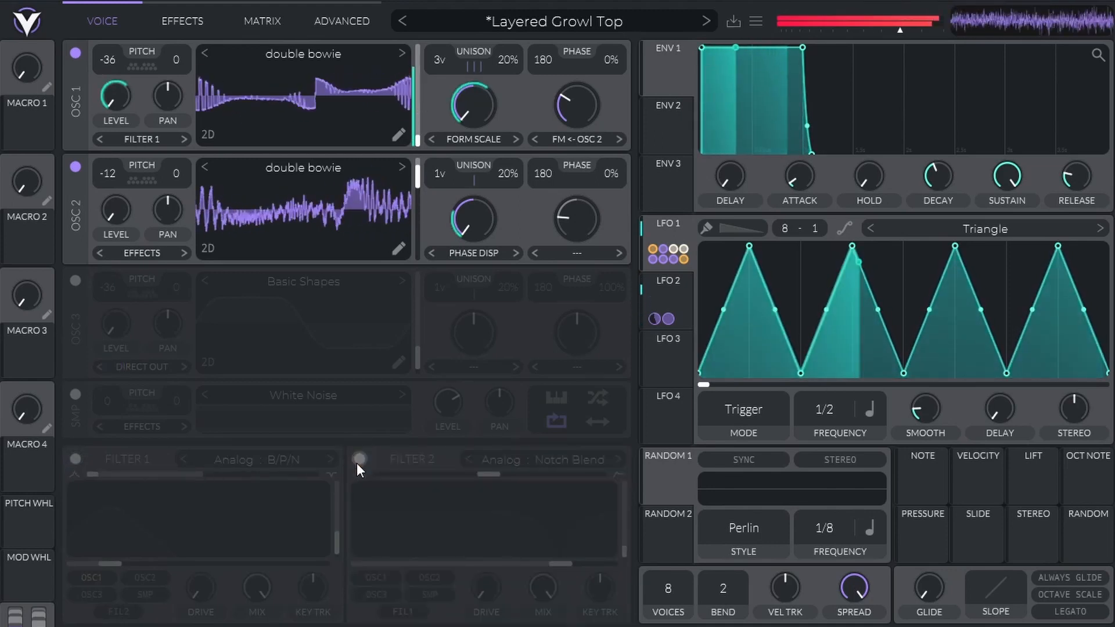
pyautogui.moveTo(108, 174); pyautogui.dragTo(109, 229)
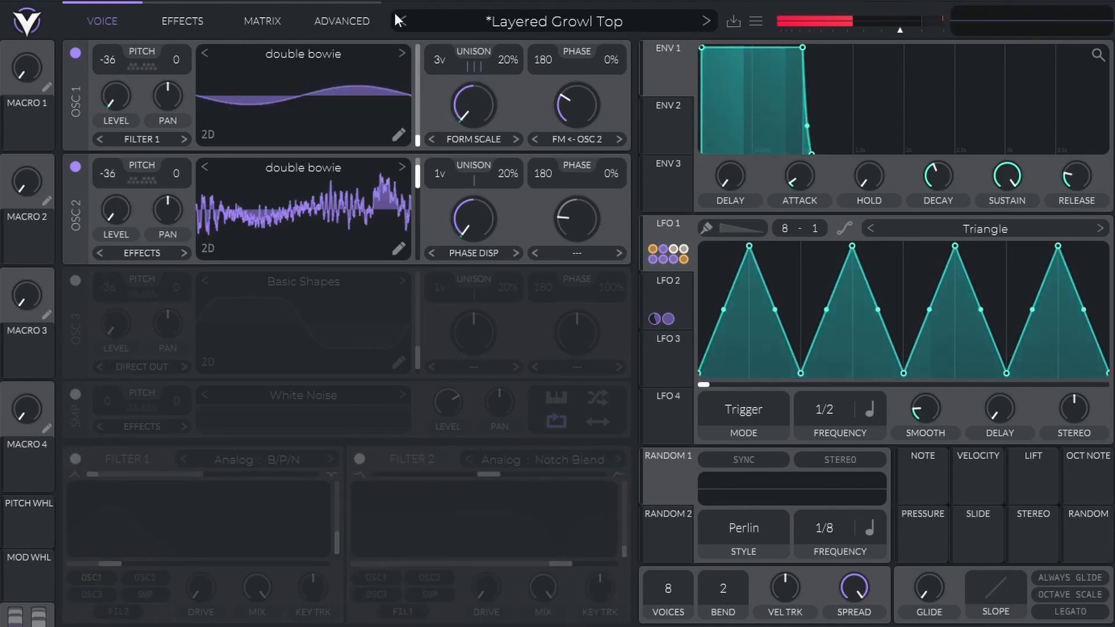
# Step: Turn filters 1 and 2 back on, comparing the sound with filter 2 off and on
pyautogui.click(74, 459)
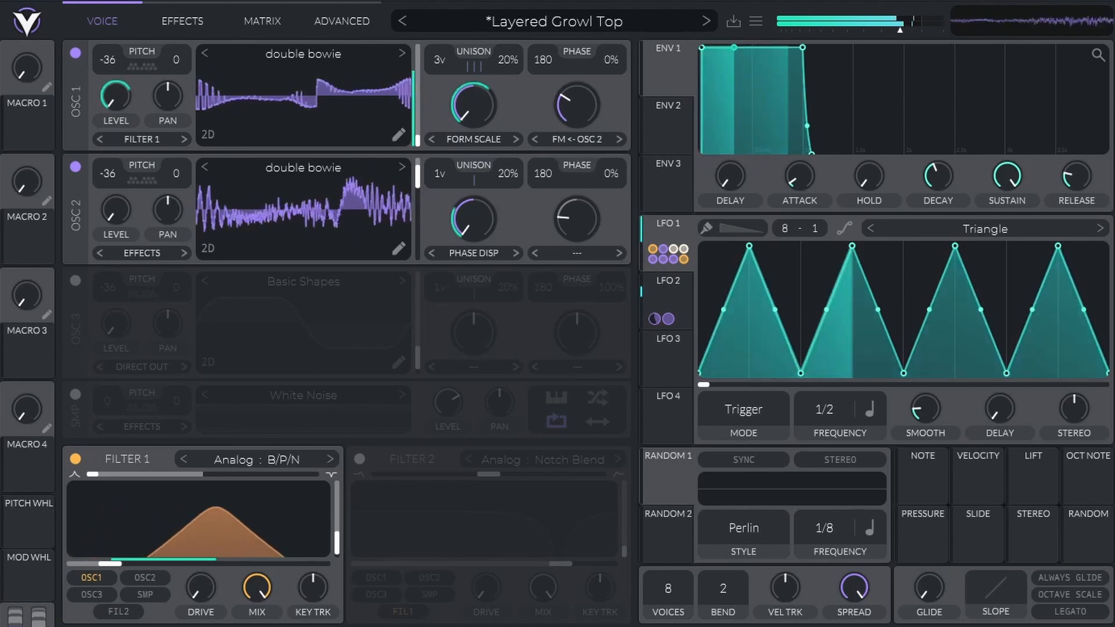
pyautogui.click(357, 458)
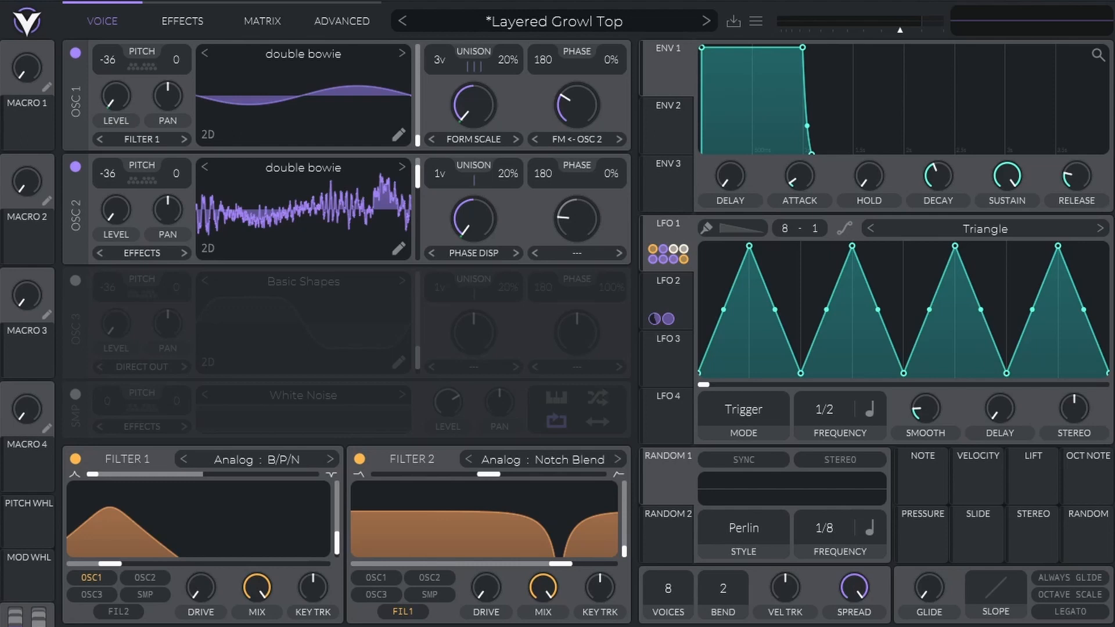
pyautogui.click(359, 459)
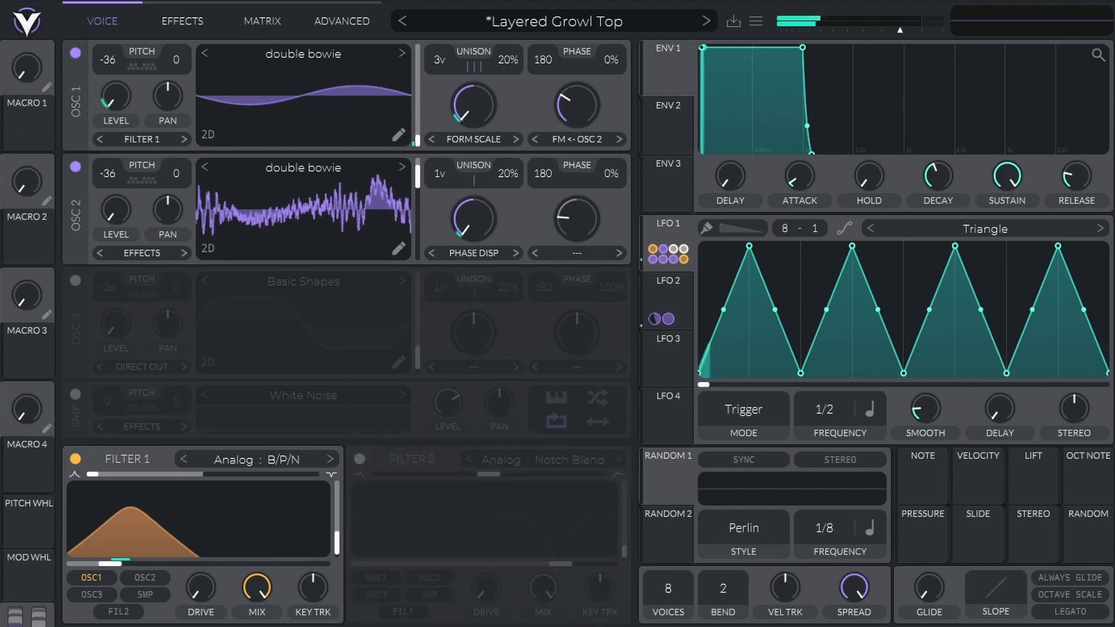
pyautogui.click(360, 459)
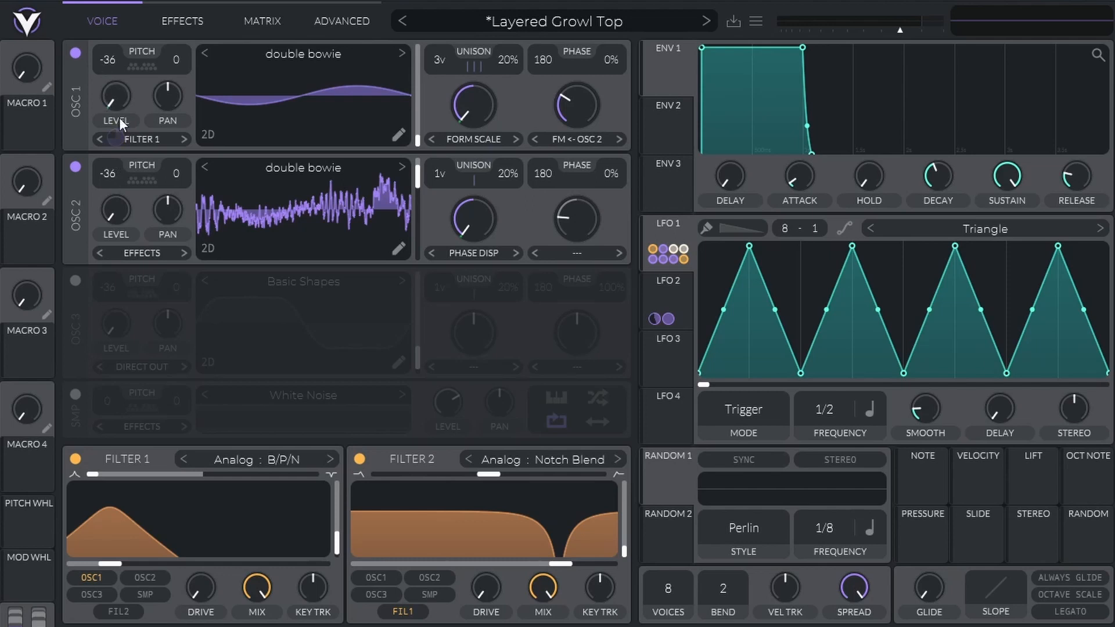
# Step: Compare oscillator 2's spectral morph set to None with Phase Disperse, ending on Phase Disperse
pyautogui.moveTo(100, 111)
pyautogui.click(472, 252)
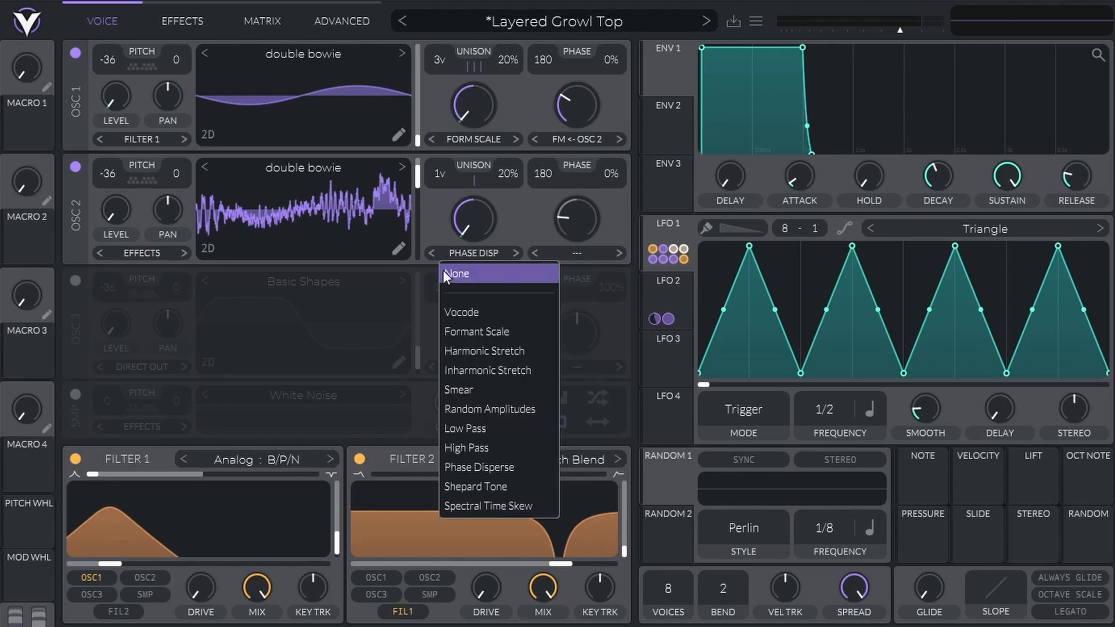
pyautogui.click(479, 468)
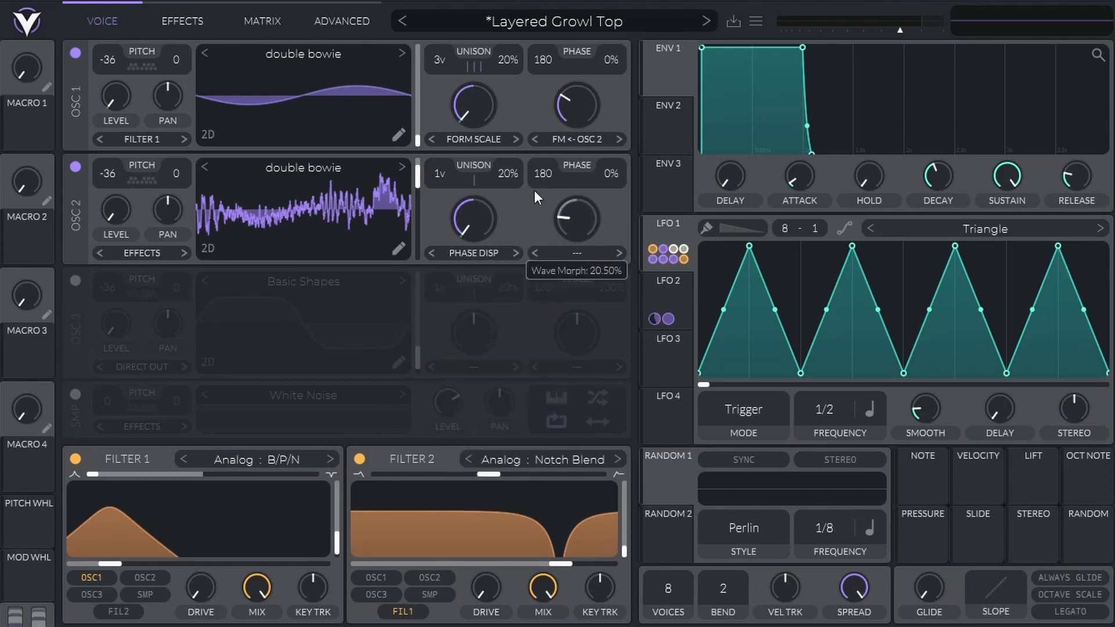
pyautogui.moveTo(437, 224)
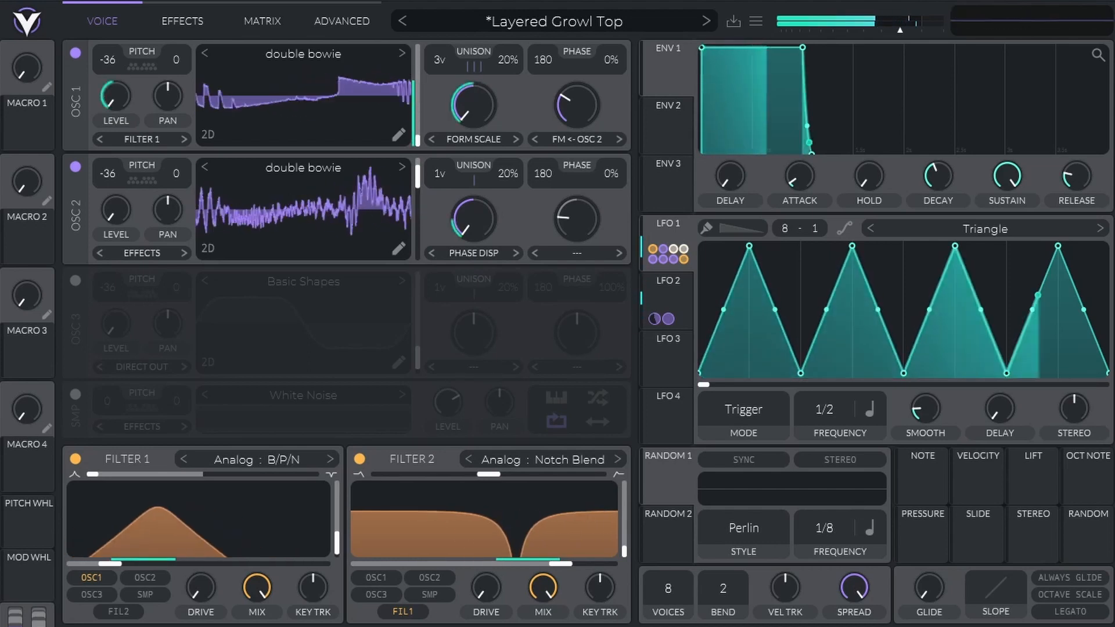
pyautogui.click(465, 255)
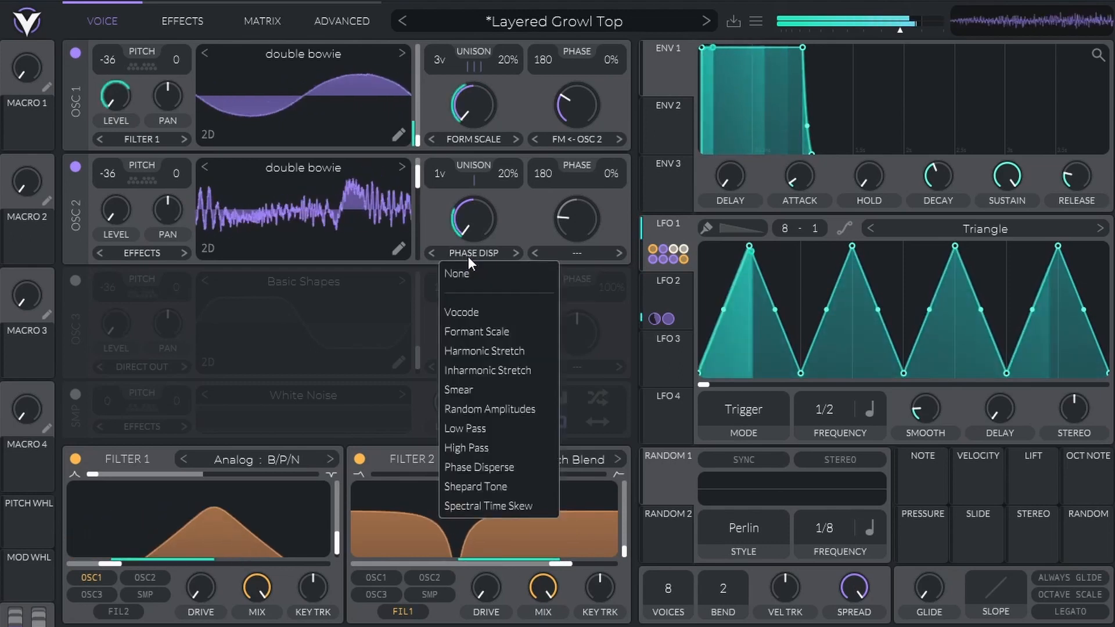
pyautogui.click(456, 273)
pyautogui.click(452, 254)
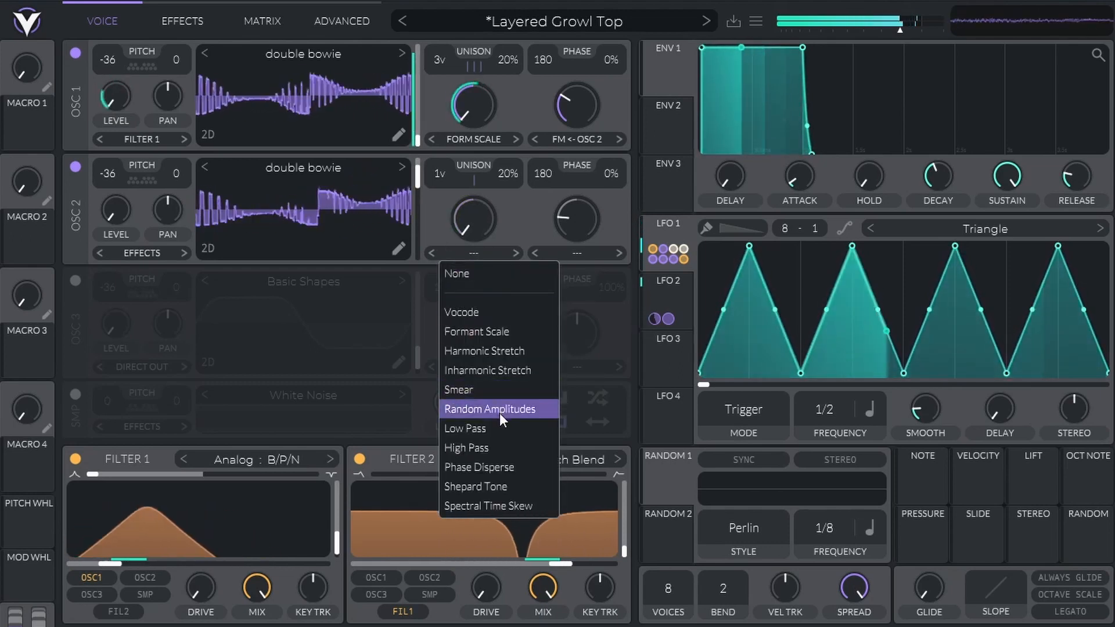
pyautogui.click(492, 466)
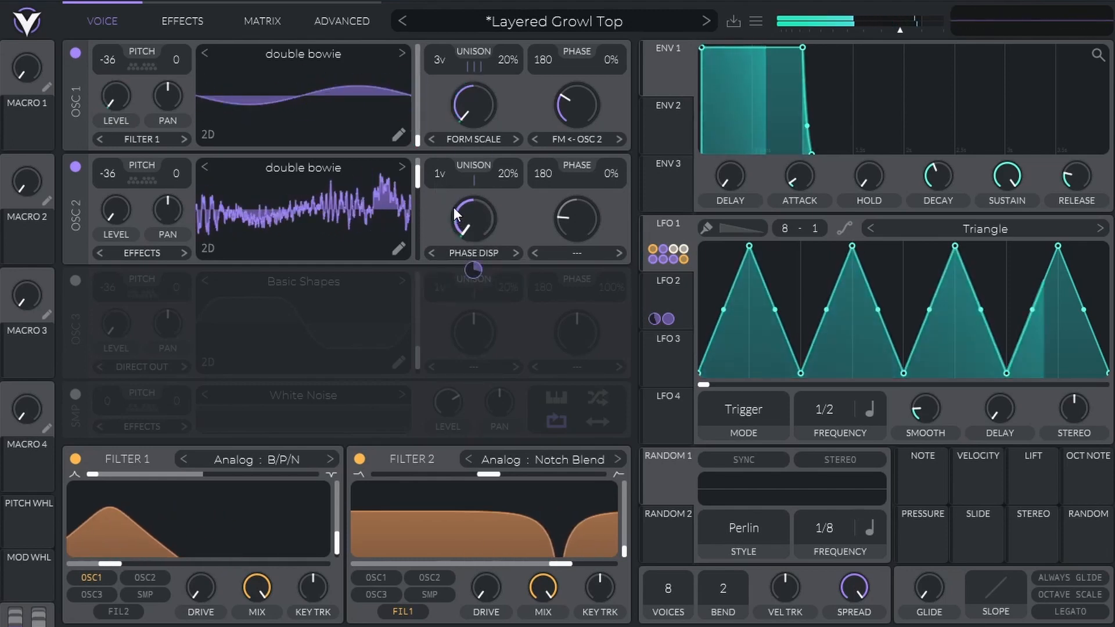
# Step: Examine the modulation on oscillator 2's morph and filter 1's cutoff, and both oscillators' unison voice settings
pyautogui.moveTo(473, 270)
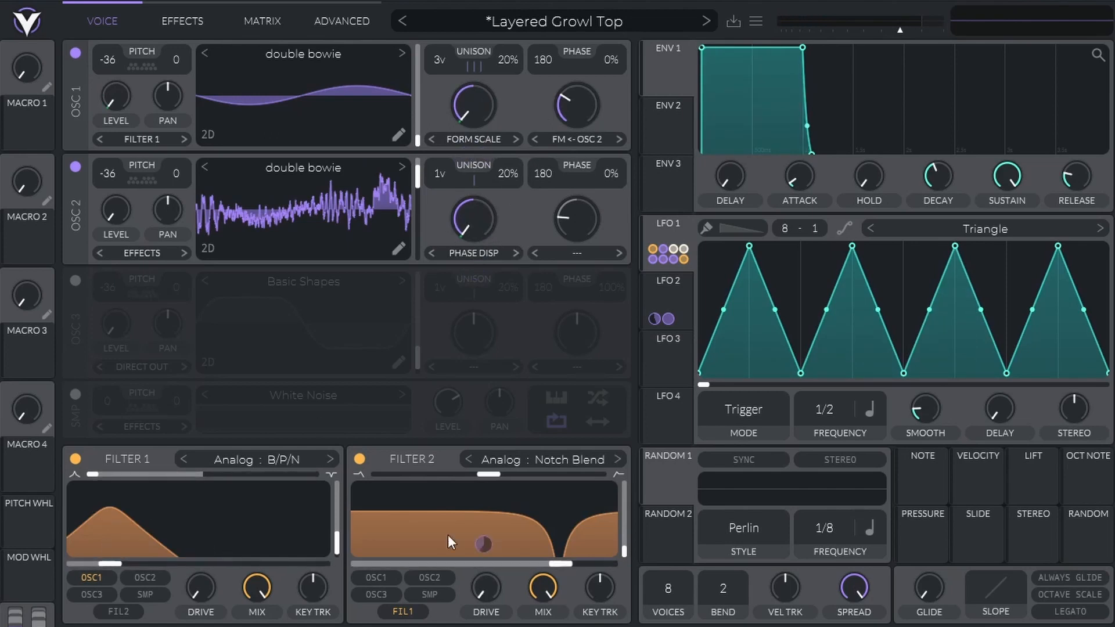
pyautogui.moveTo(107, 564)
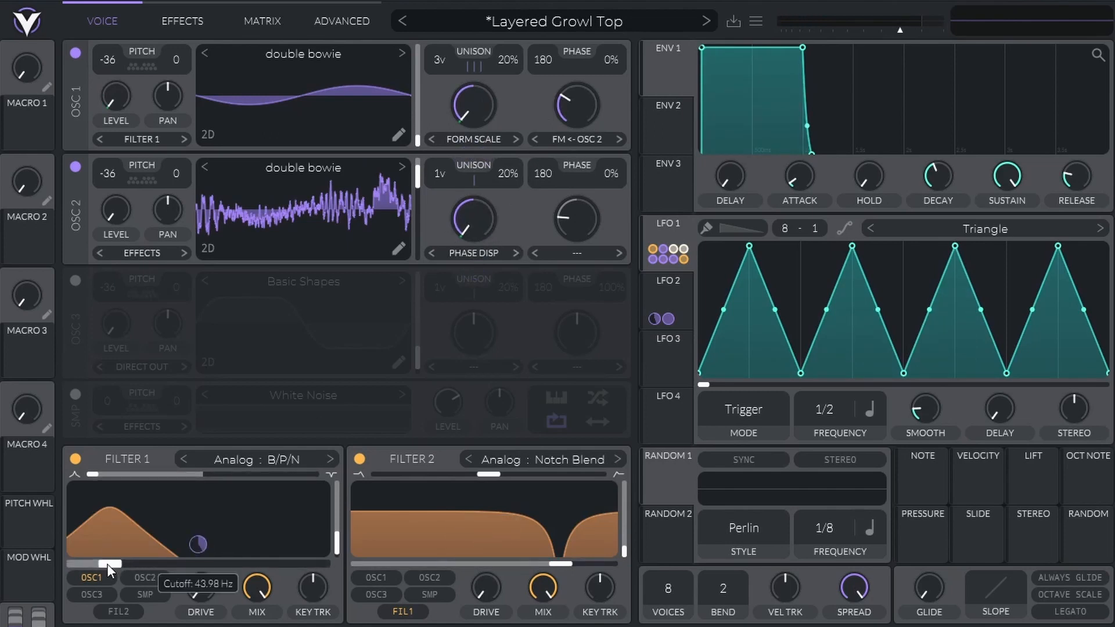
pyautogui.moveTo(197, 544)
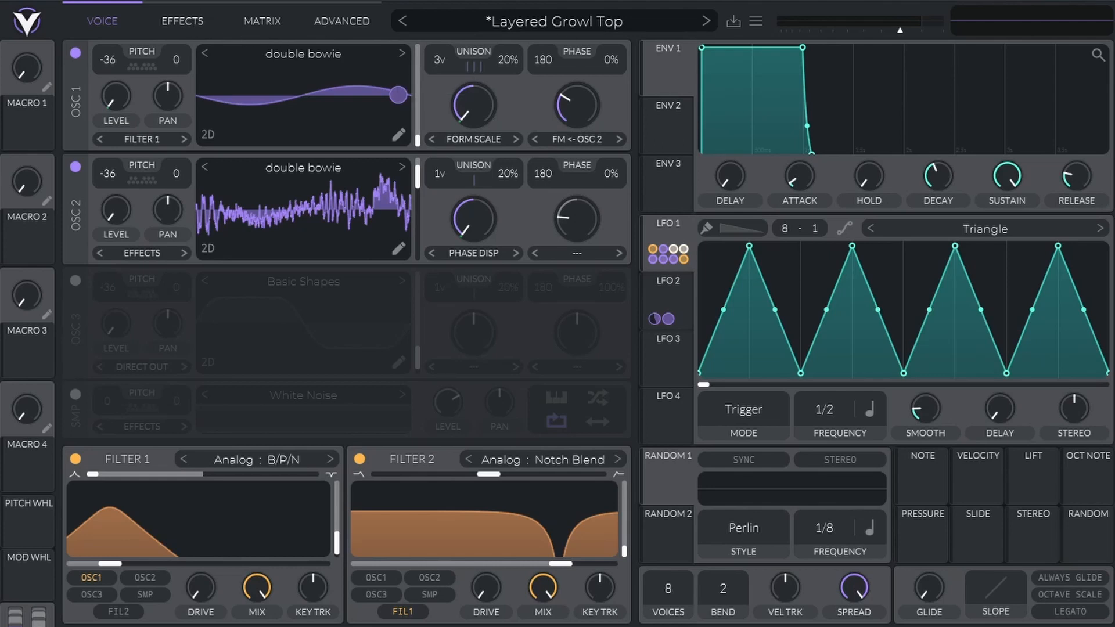
pyautogui.click(189, 16)
pyautogui.moveTo(437, 60); pyautogui.dragTo(445, 171)
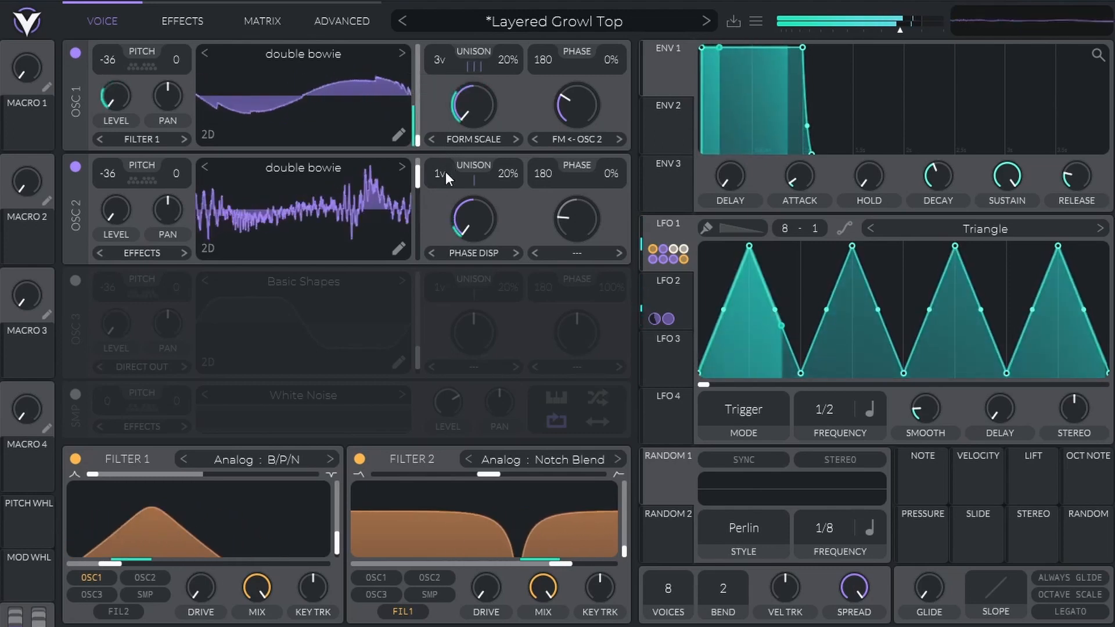
# Step: Turn the Chorus effect on and set its frequency to Freeze
pyautogui.click(181, 20)
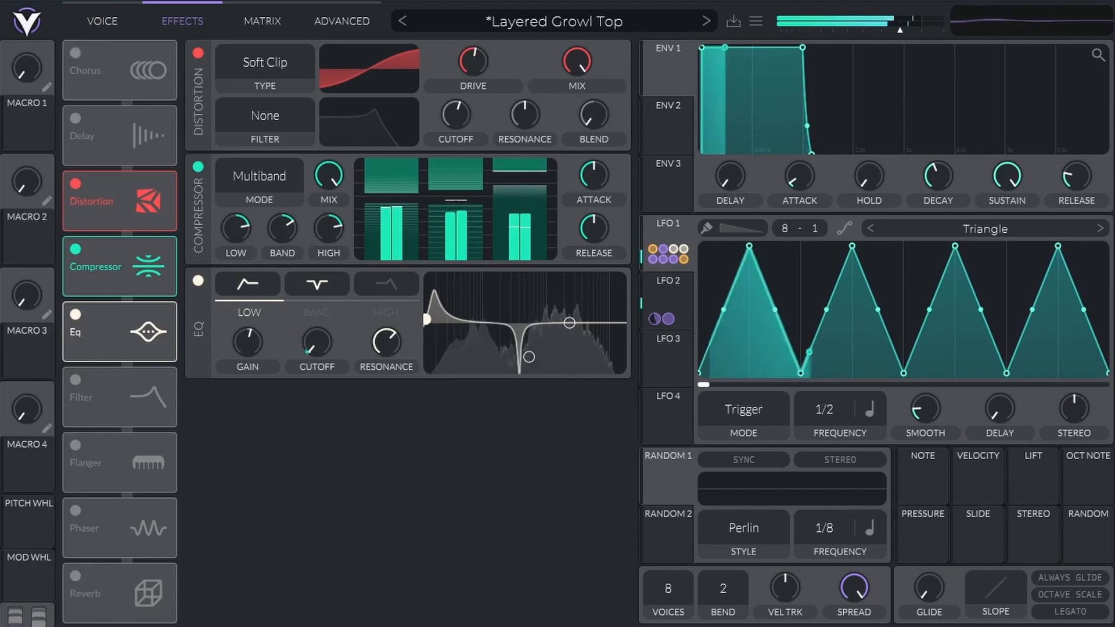
pyautogui.click(81, 58)
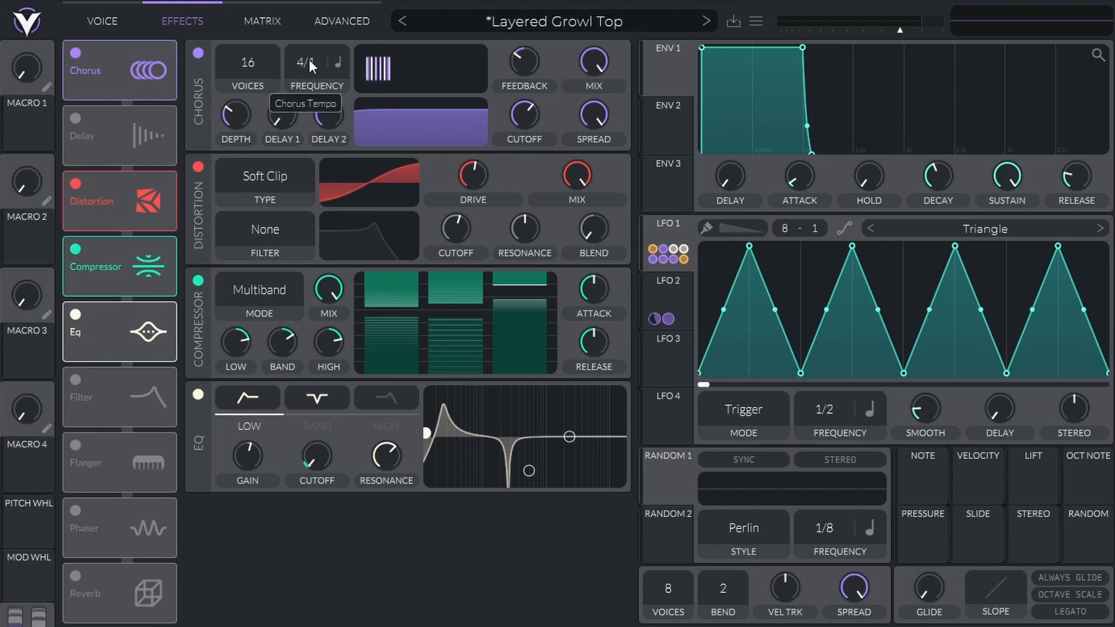
pyautogui.moveTo(309, 59); pyautogui.dragTo(309, 110)
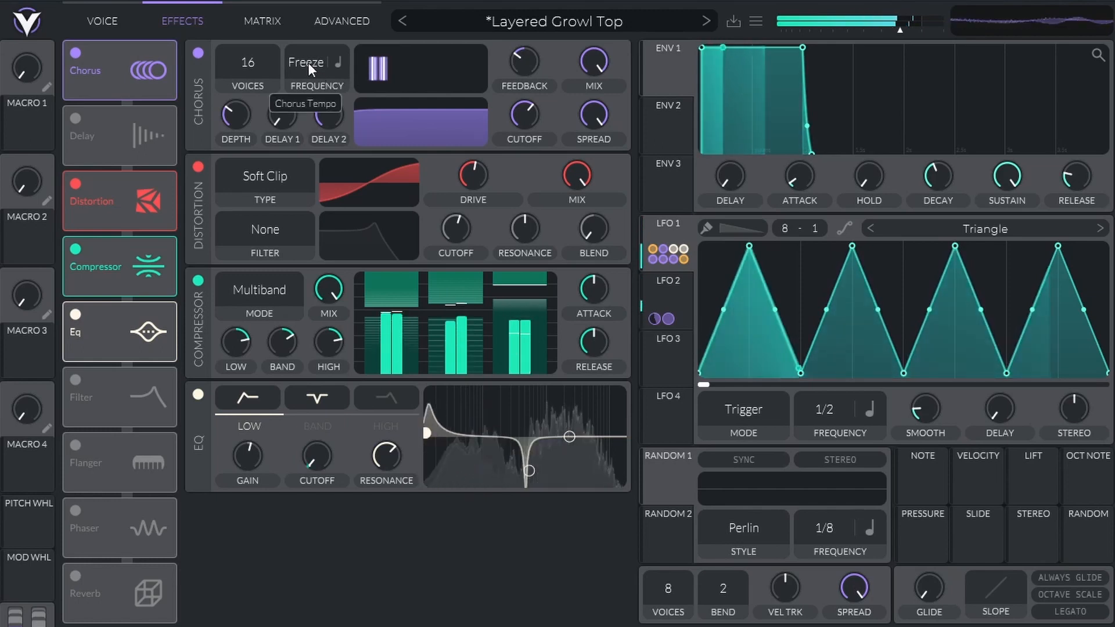
# Step: Set the Chorus frequency to 4/1 and examine its depth, delay, feedback, mix, cutoff and spread settings
pyautogui.moveTo(308, 63); pyautogui.dragTo(309, 24)
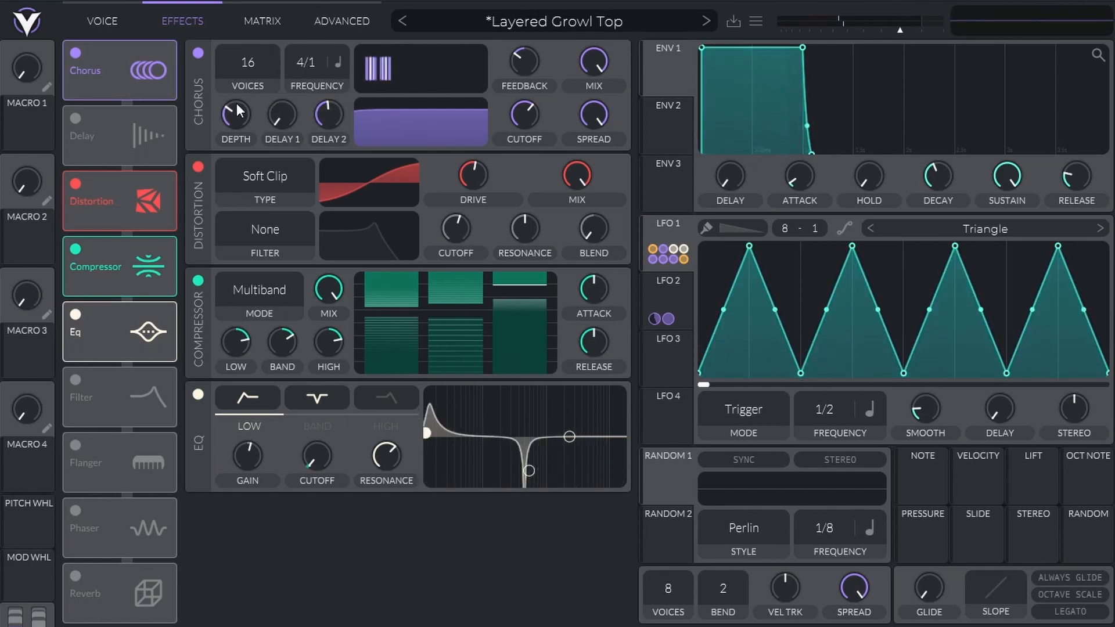
pyautogui.moveTo(232, 109)
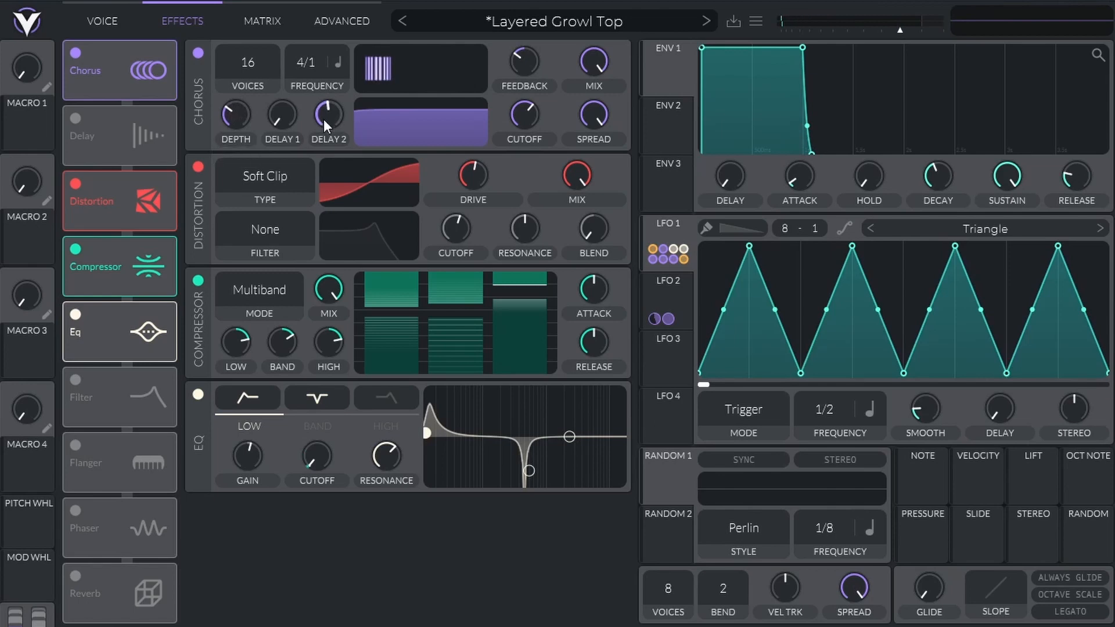
pyautogui.moveTo(324, 117)
pyautogui.moveTo(531, 59)
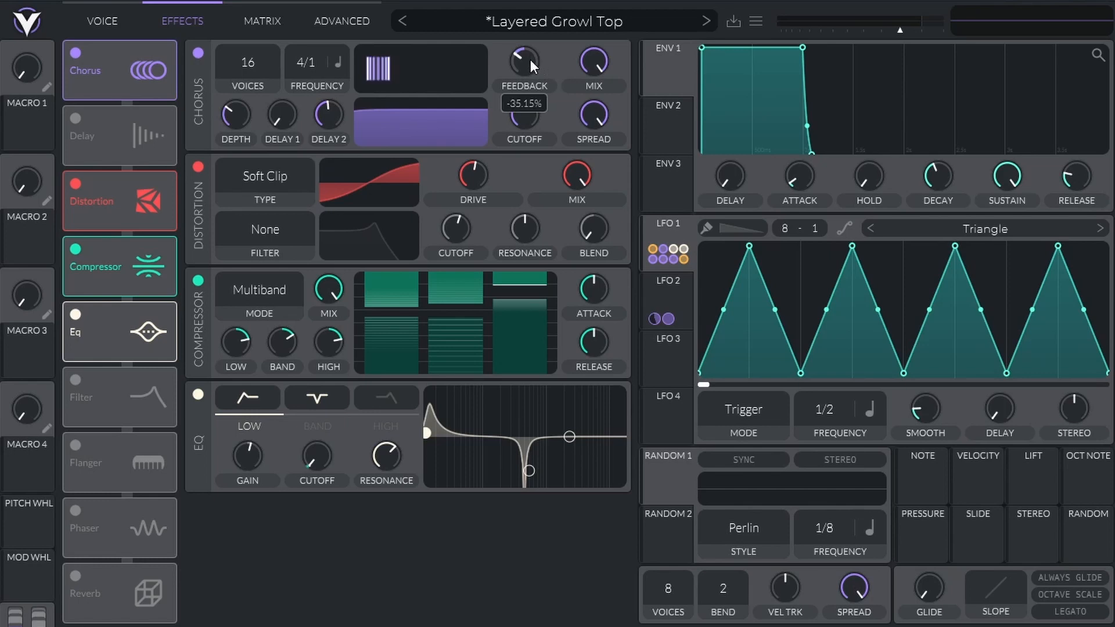
pyautogui.doubleClick(591, 65)
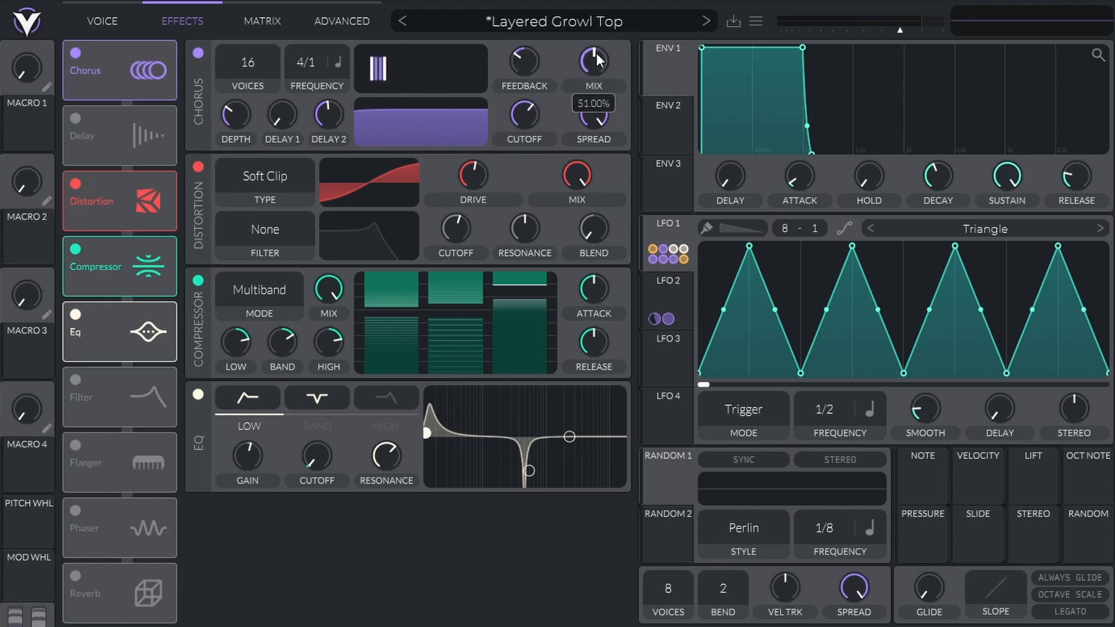
pyautogui.moveTo(530, 117)
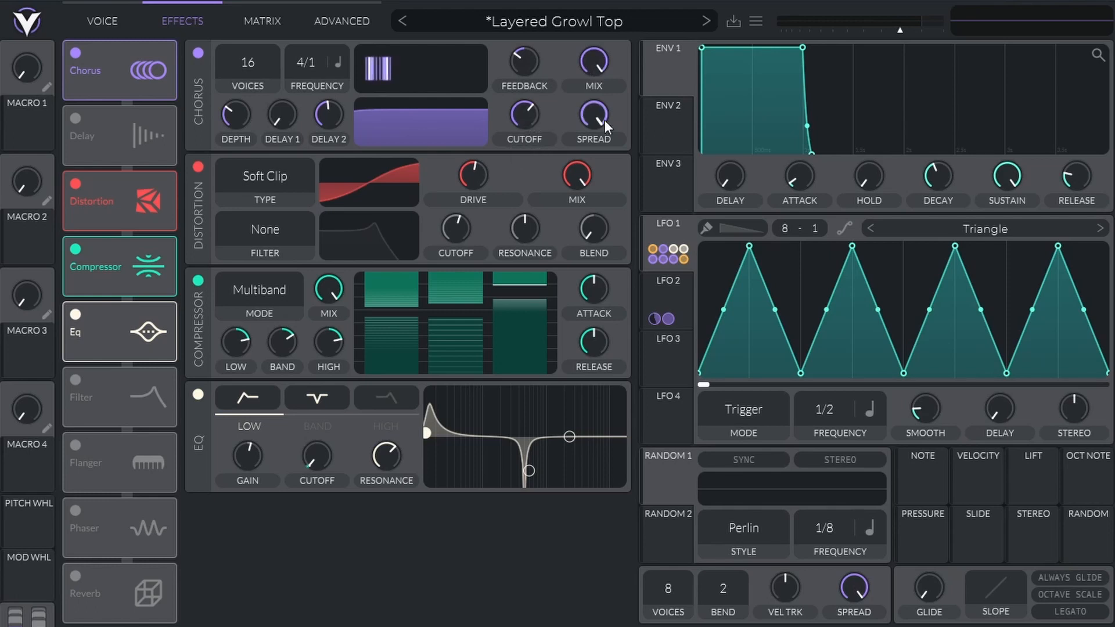
pyautogui.moveTo(598, 120)
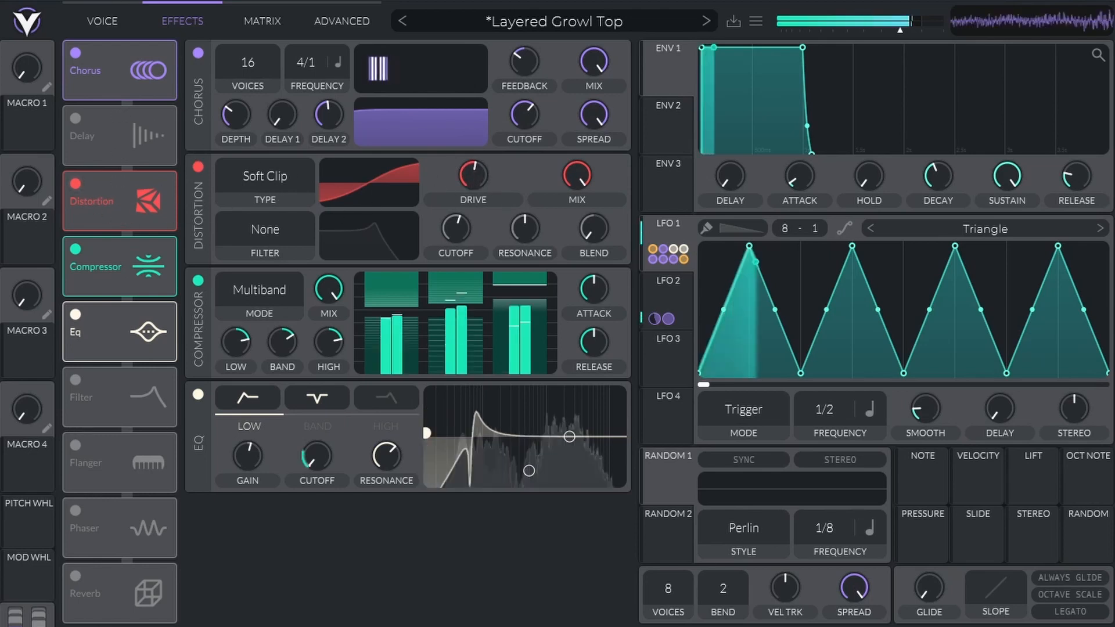
# Step: Compare the sound with the Distortion and the Compressor each switched off and back on, and examine the compressor bands
pyautogui.click(77, 184)
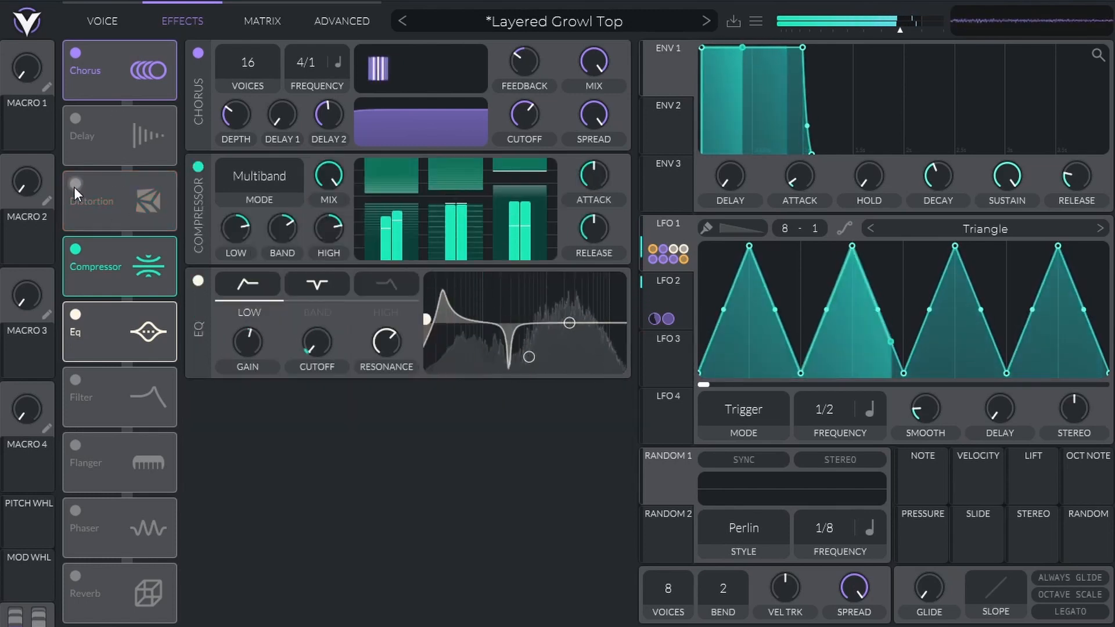
pyautogui.click(75, 186)
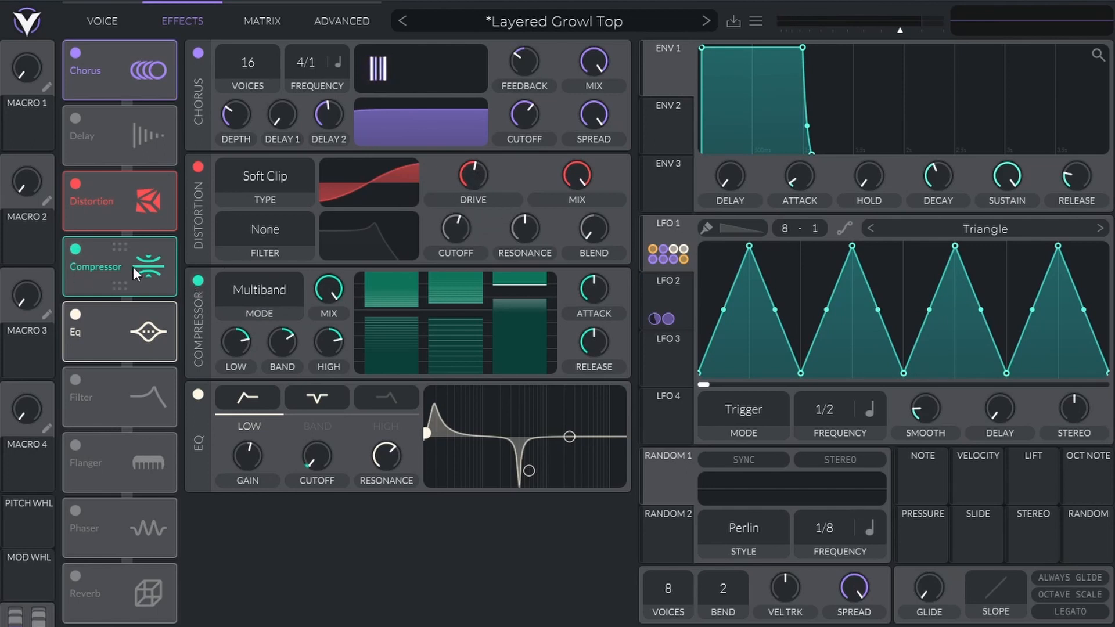
pyautogui.click(76, 248)
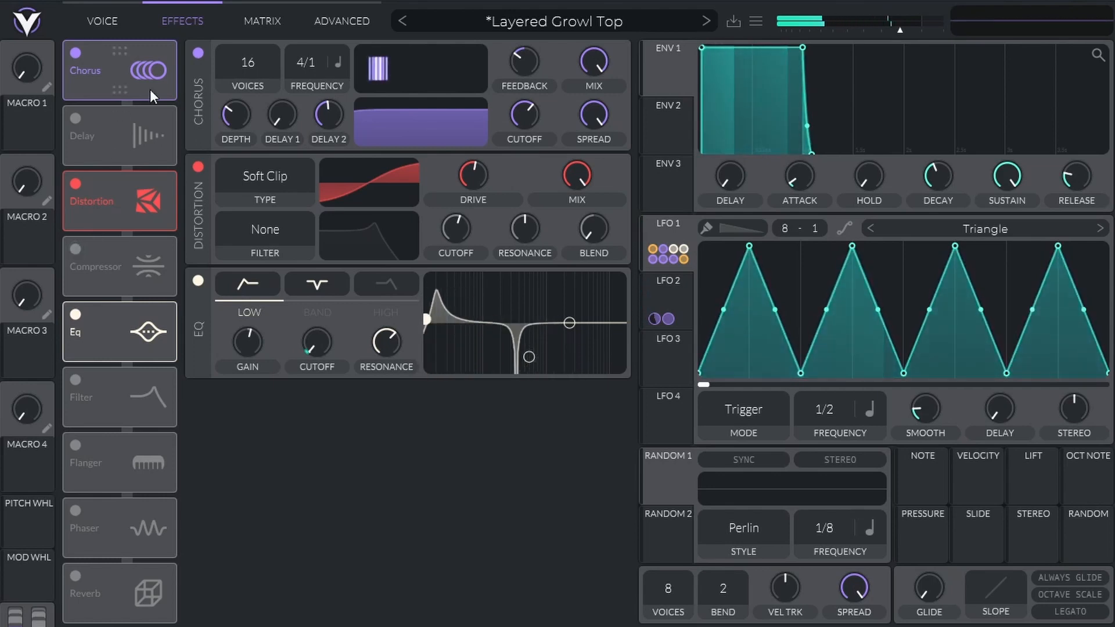
pyautogui.click(75, 248)
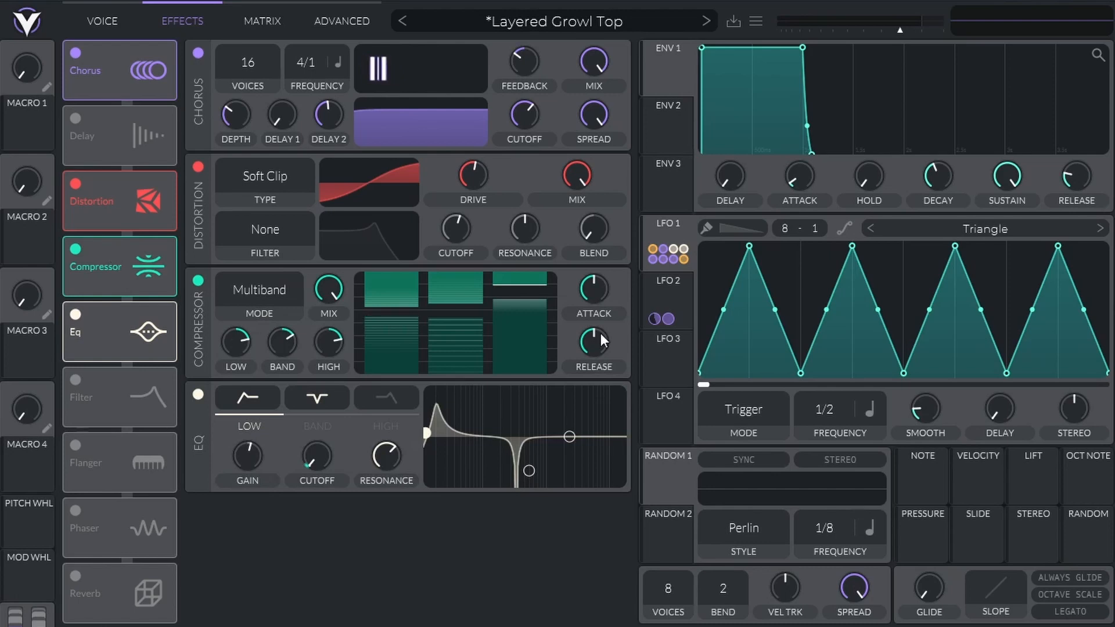
pyautogui.moveTo(521, 303)
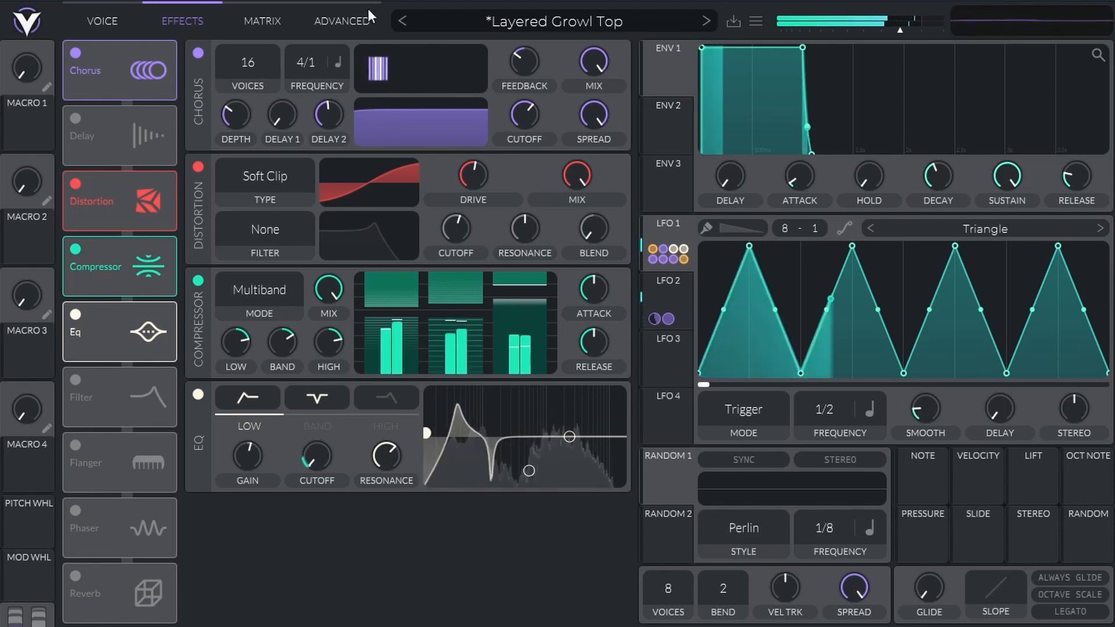
# Step: Check the EQ's low-band resonance and slightly adjust the notch band's settings
pyautogui.moveTo(383, 444); pyautogui.dragTo(377, 365)
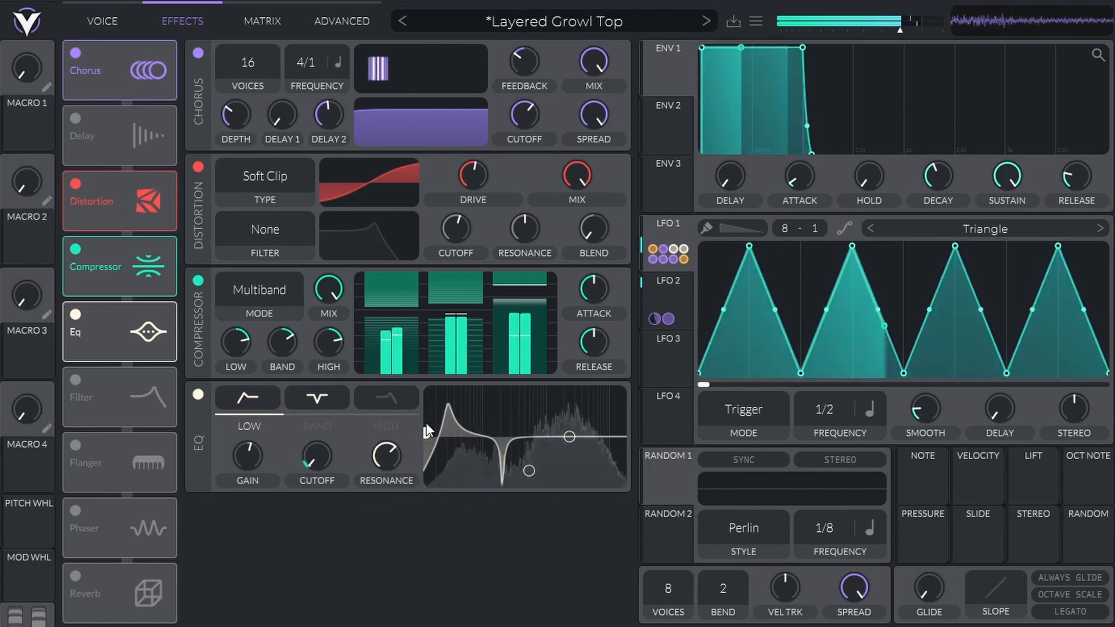
pyautogui.click(319, 426)
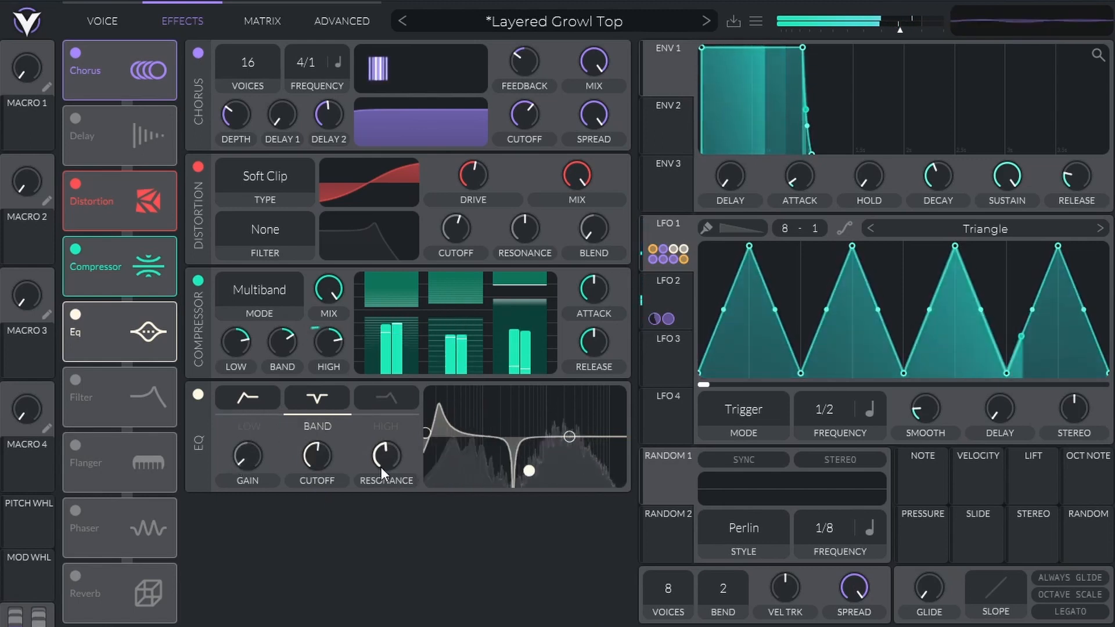
pyautogui.moveTo(316, 456)
pyautogui.mouseDown()
pyautogui.moveTo(288, 444)
pyautogui.moveTo(333, 434)
pyautogui.moveTo(323, 499)
pyautogui.moveTo(307, 473)
pyautogui.moveTo(313, 461)
pyautogui.mouseUp()
pyautogui.moveTo(247, 458)
pyautogui.mouseDown()
pyautogui.moveTo(247, 475)
pyautogui.moveTo(245, 463)
pyautogui.mouseUp()
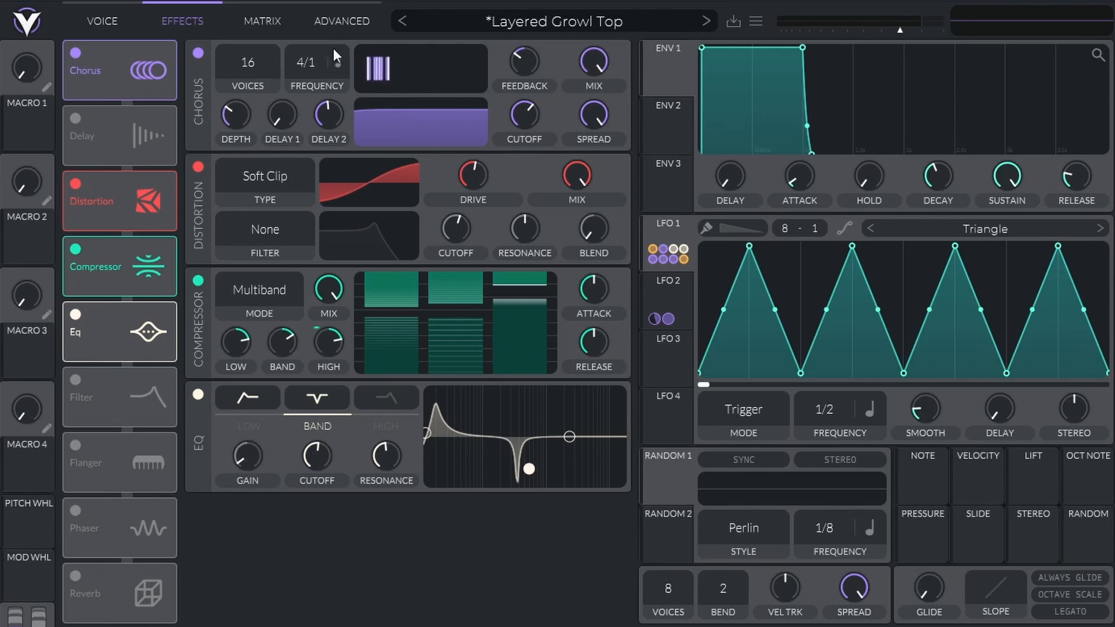
# Step: On the Layered Growl Bottom patch, set oscillator 1's FM <- Osc 2 distortion type to None
pyautogui.click(109, 22)
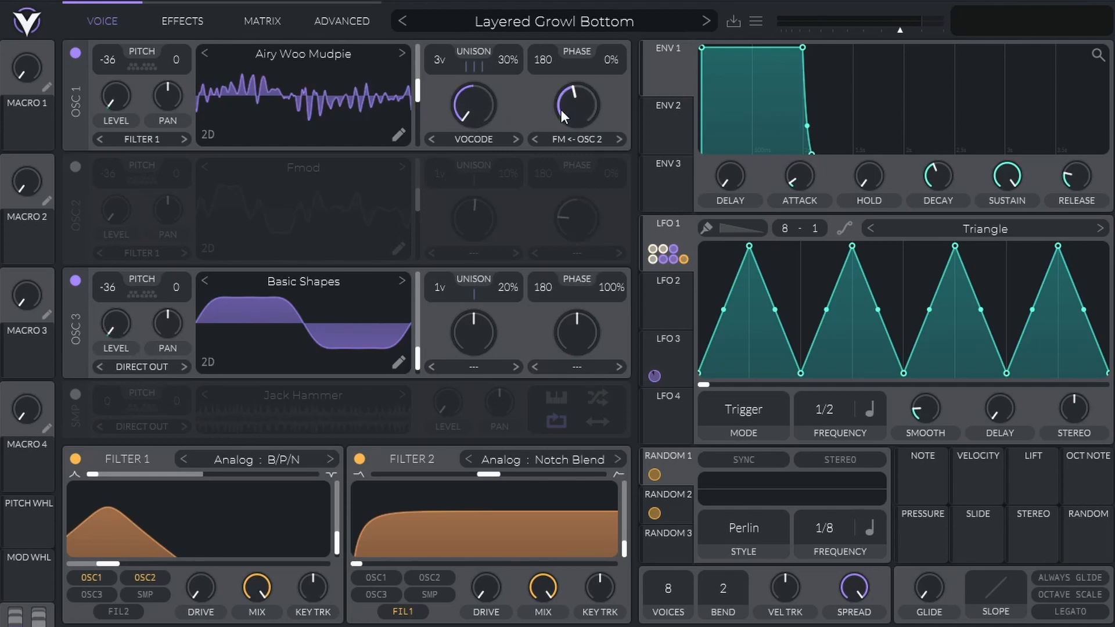
pyautogui.click(576, 139)
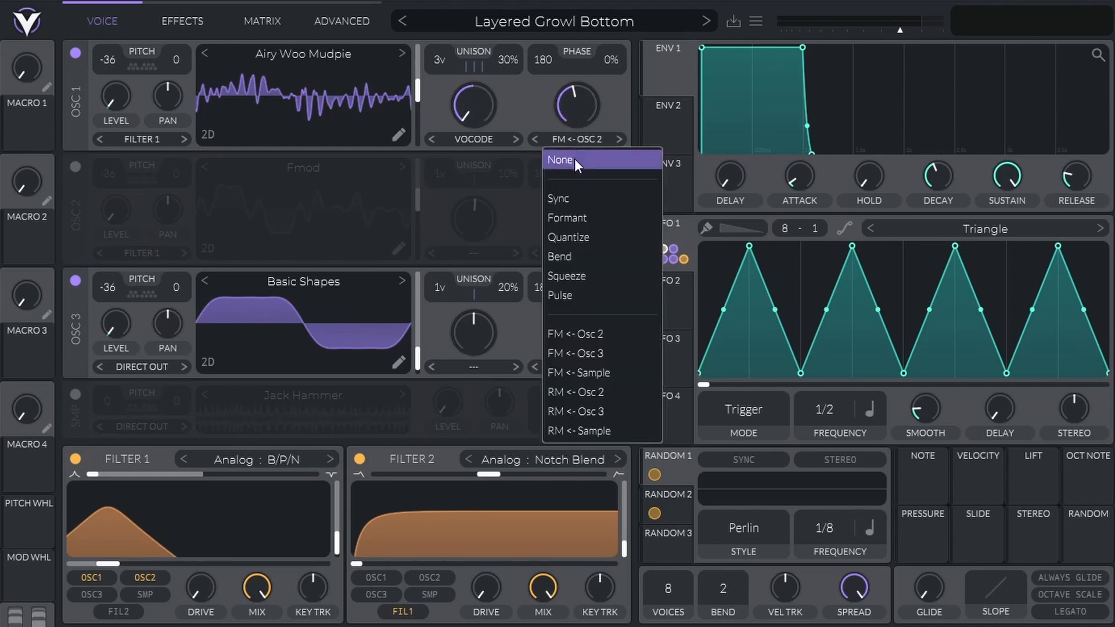
pyautogui.click(577, 165)
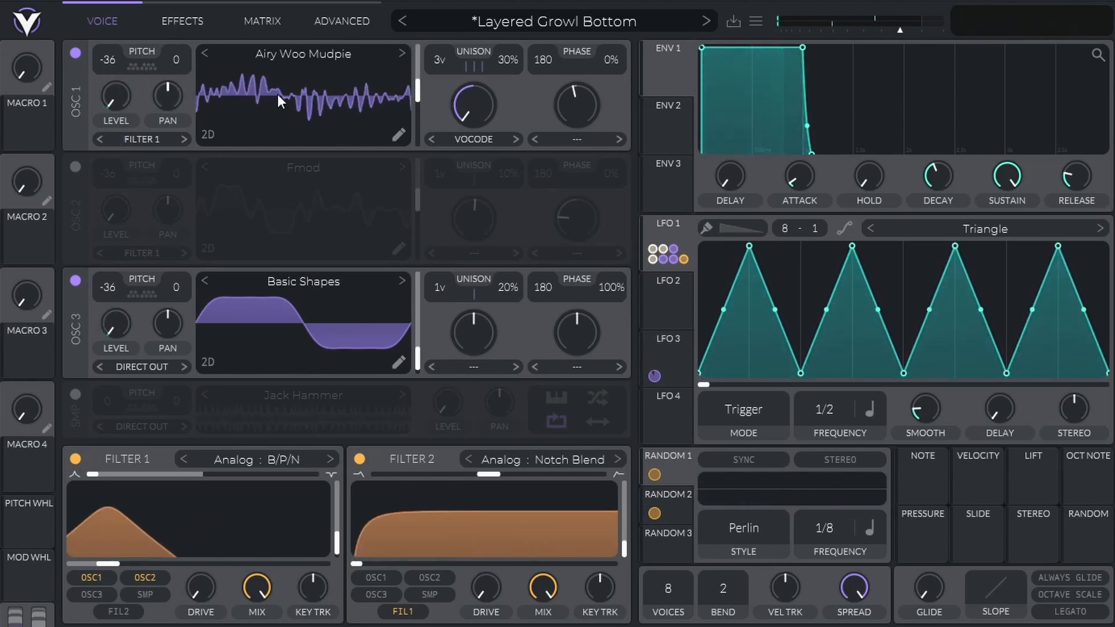
# Step: Examine oscillator 1's wavetable and compare the sound with oscillator 3 off and on
pyautogui.moveTo(398, 101)
pyautogui.click(76, 282)
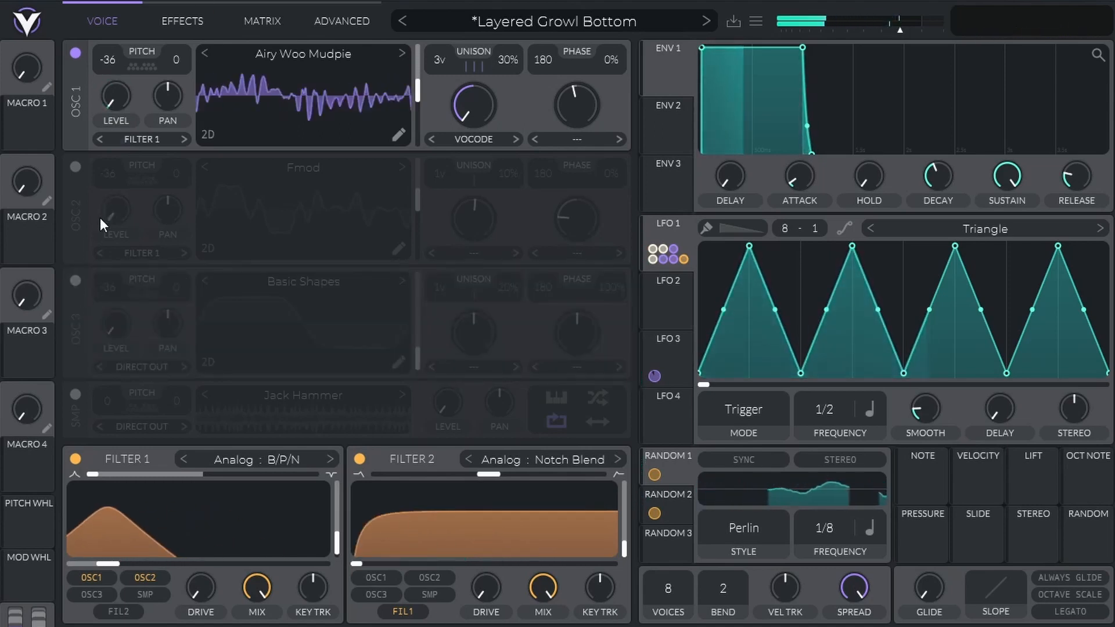
pyautogui.click(76, 280)
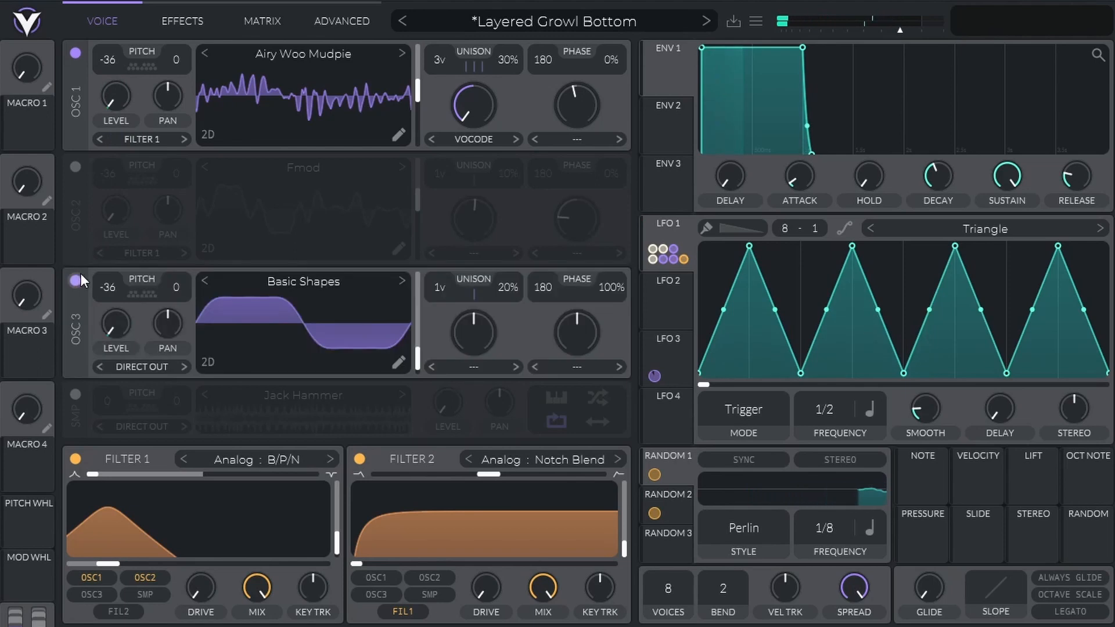
# Step: Examine the bottom patch's effects chain and compare the sound with the Compressor off and on
pyautogui.click(187, 19)
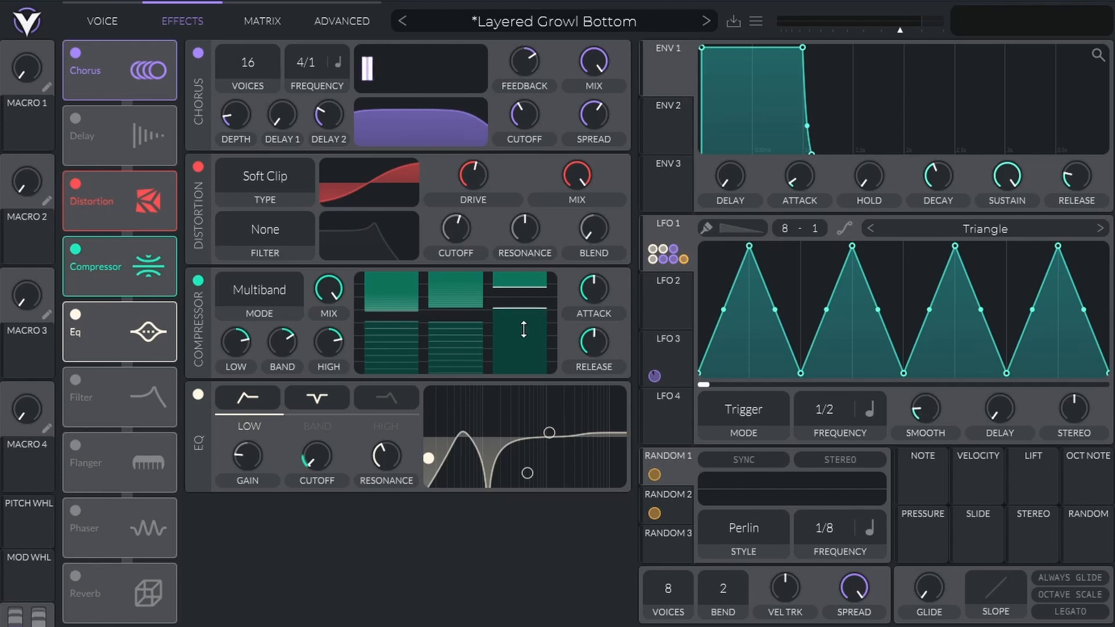
pyautogui.click(75, 249)
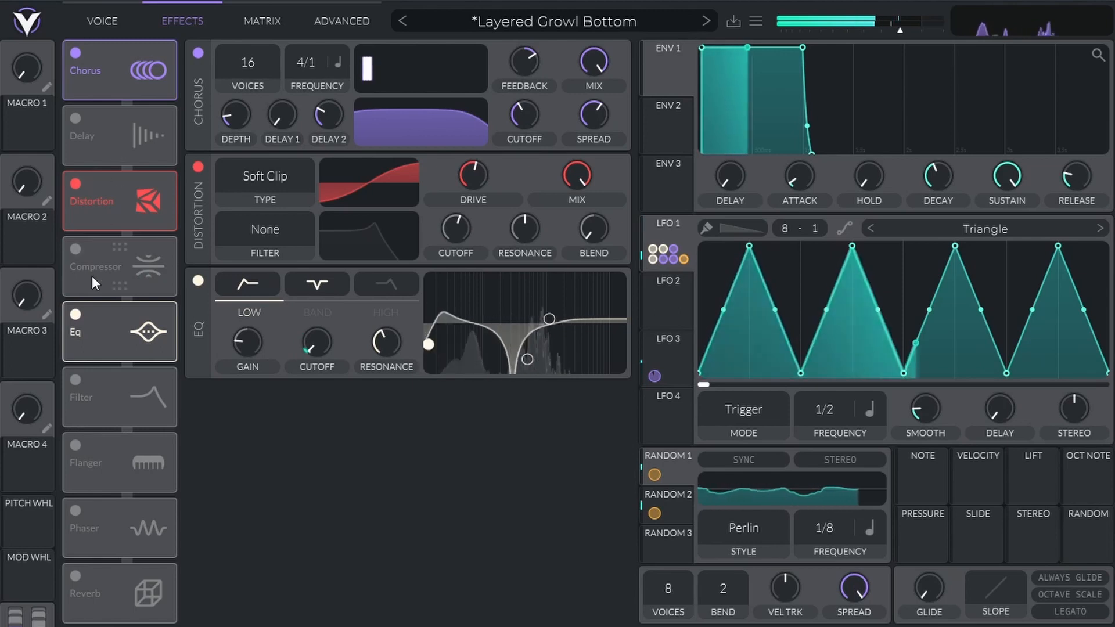
pyautogui.click(75, 249)
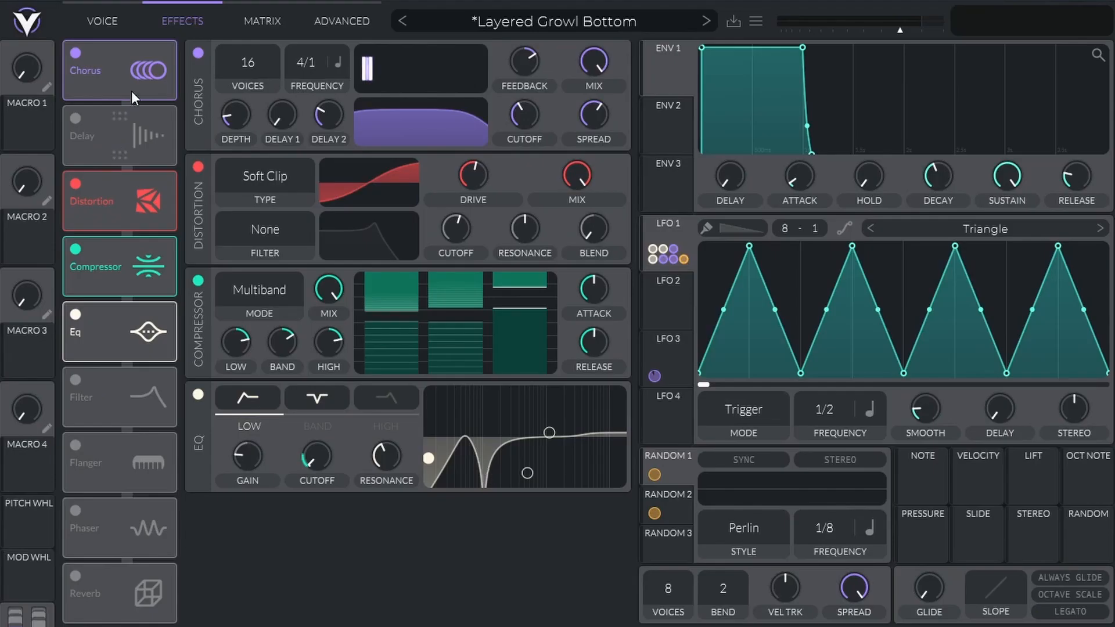
# Step: Compare oscillator 1's spectral morph set to None with Vocode, ending on Vocode
pyautogui.click(103, 21)
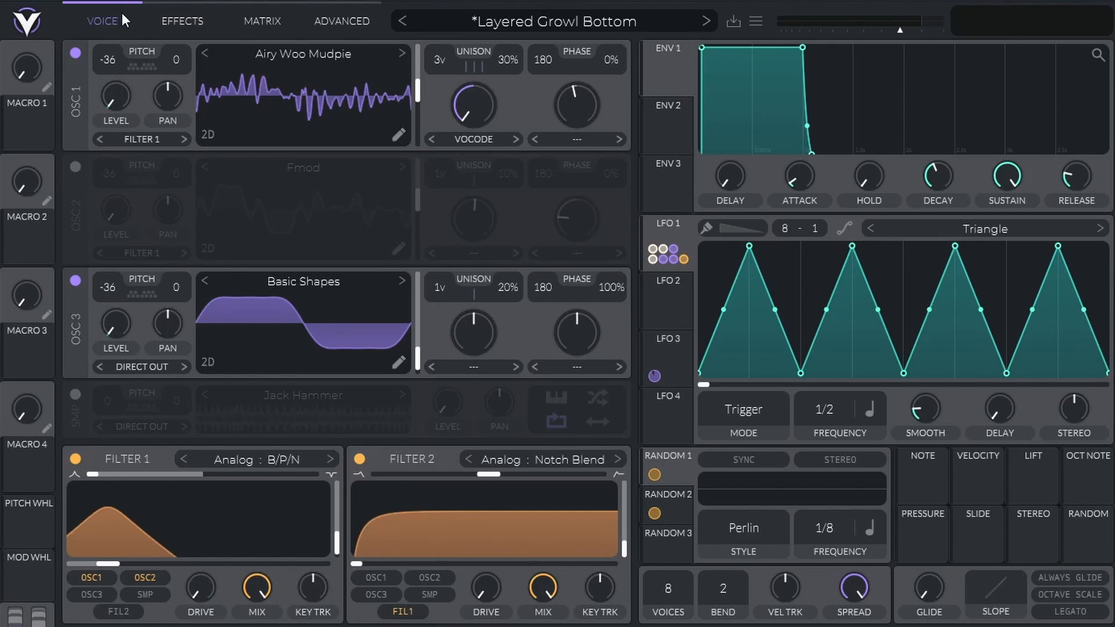
pyautogui.click(475, 137)
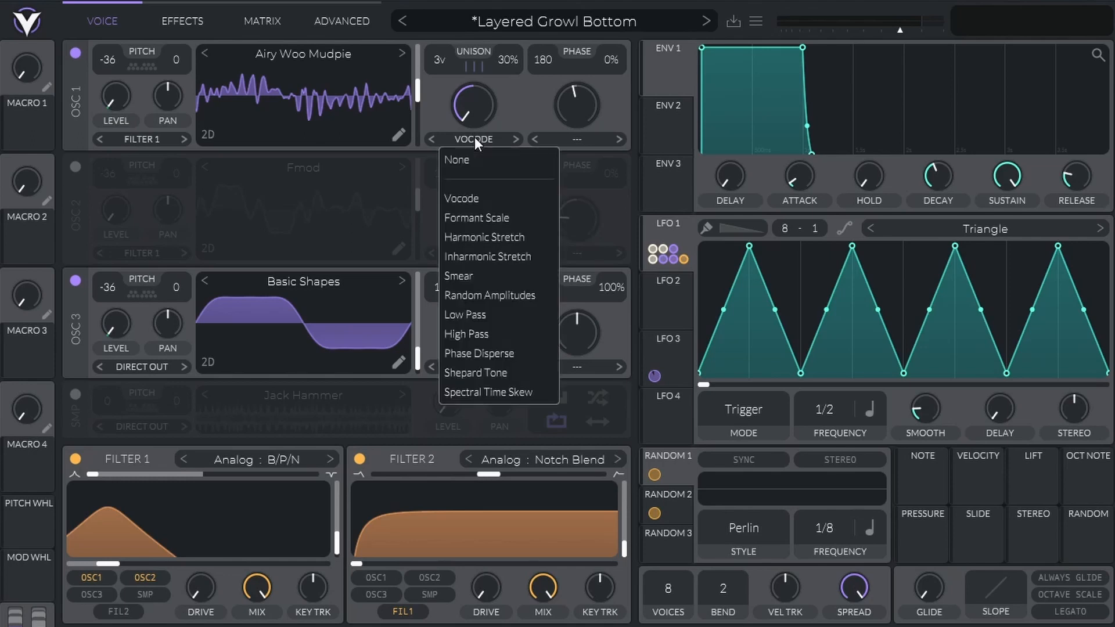
pyautogui.click(478, 152)
pyautogui.click(479, 141)
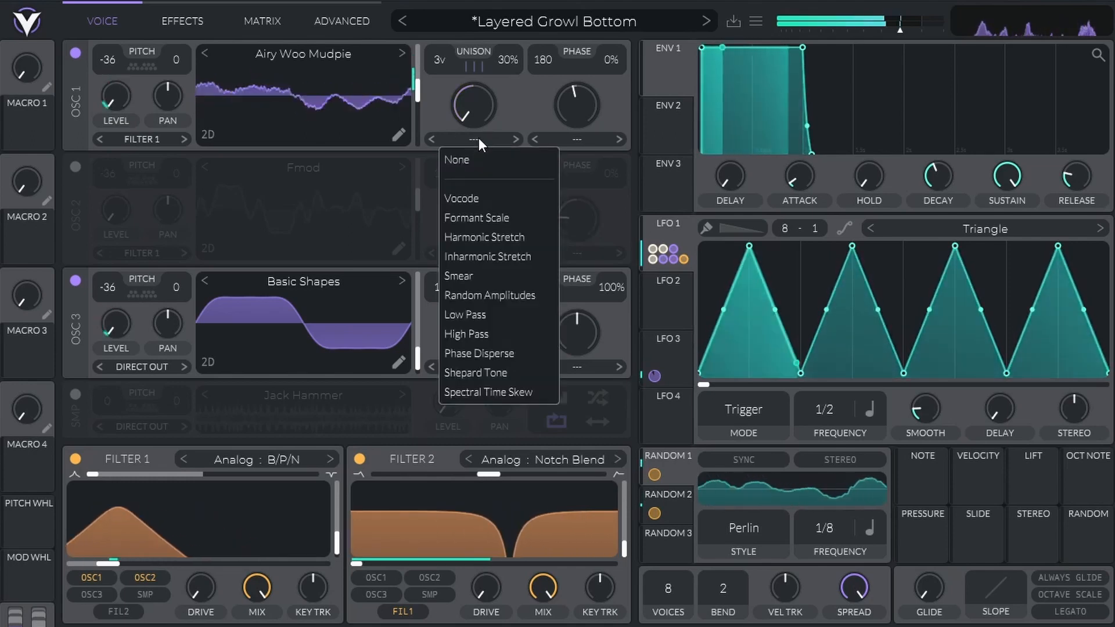
pyautogui.click(479, 137)
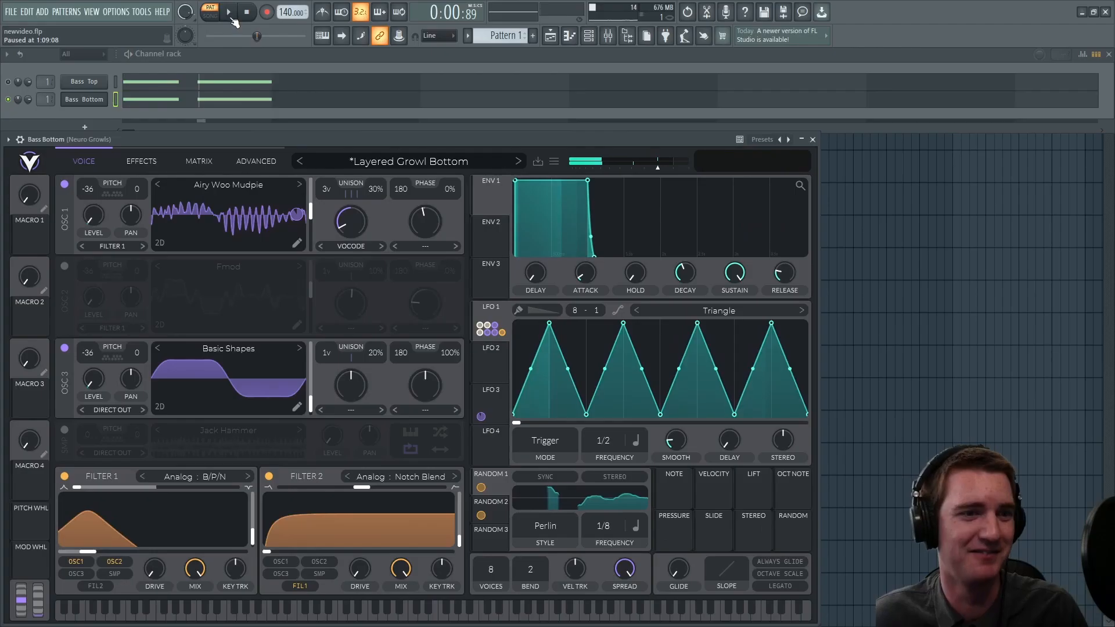
# Step: Play the pattern with both the Bass Top and Bass Bottom channels enabled, viewing the bottom patch's effects and voice settings
pyautogui.click(194, 33)
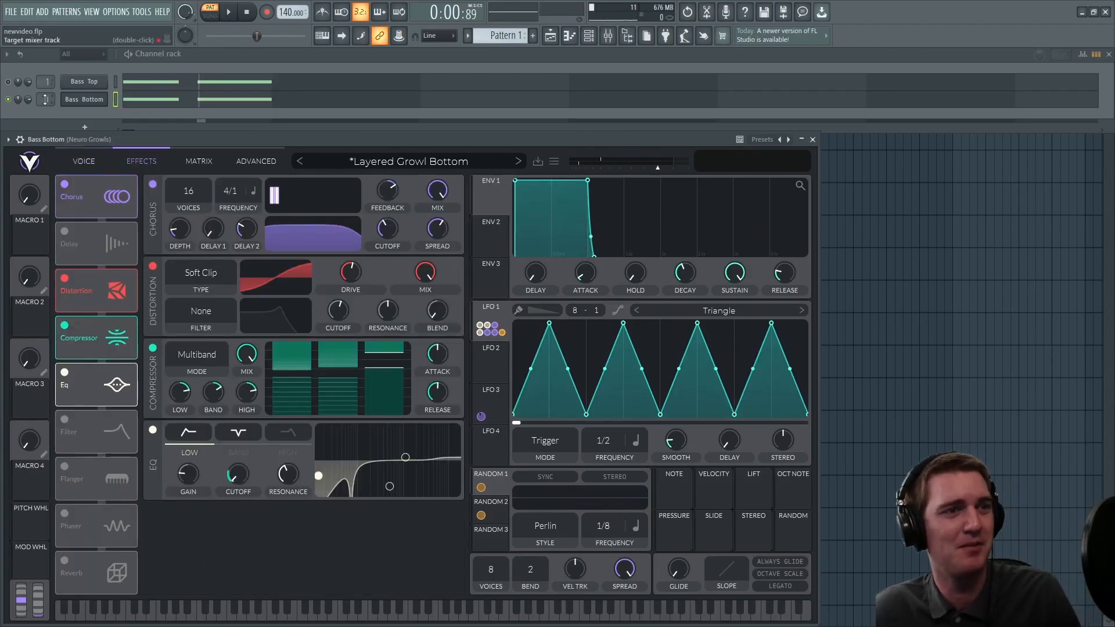
pyautogui.click(230, 14)
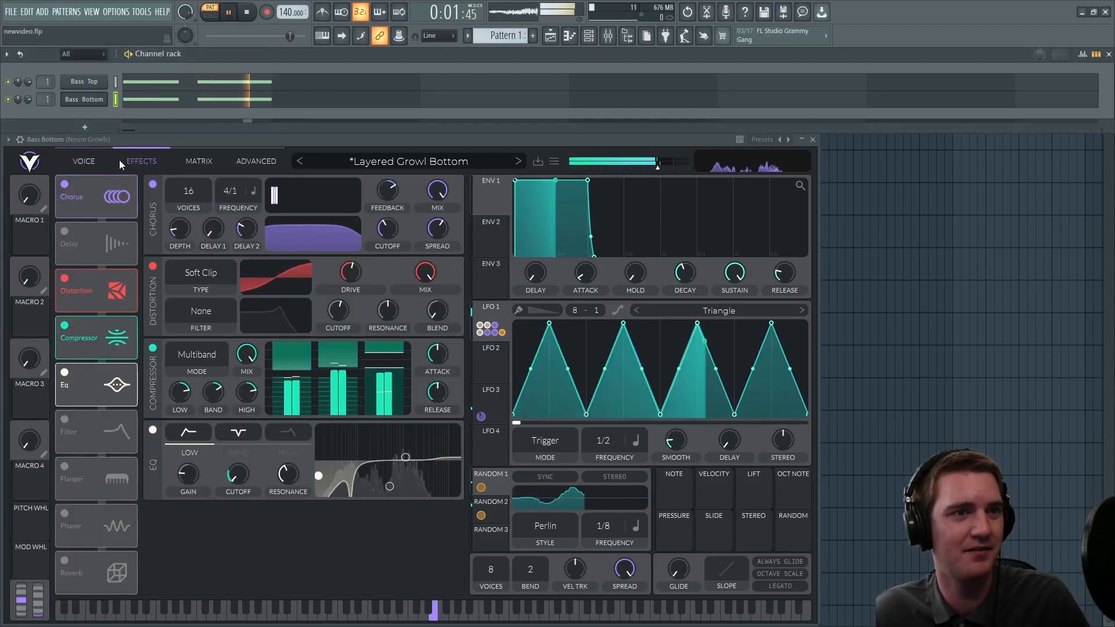
pyautogui.click(88, 161)
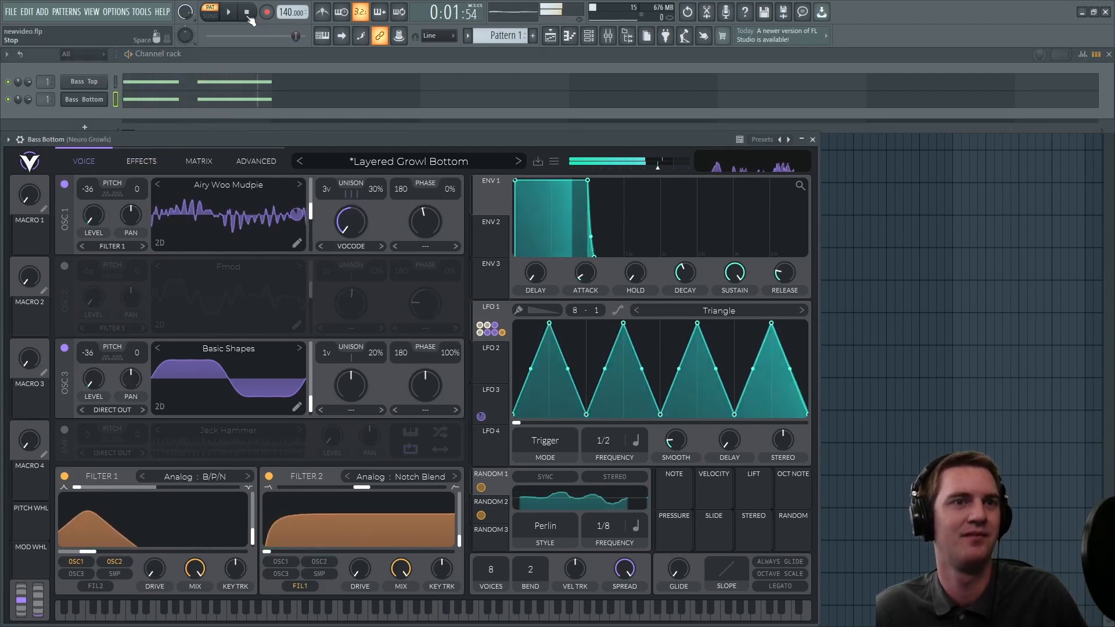
pyautogui.click(228, 12)
# Step: Examine the Neuro Growls mixer track's effects: the first OTT, Fruity parametric EQ 2, the second OTT and Fruity Reeverb 2
pyautogui.click(610, 38)
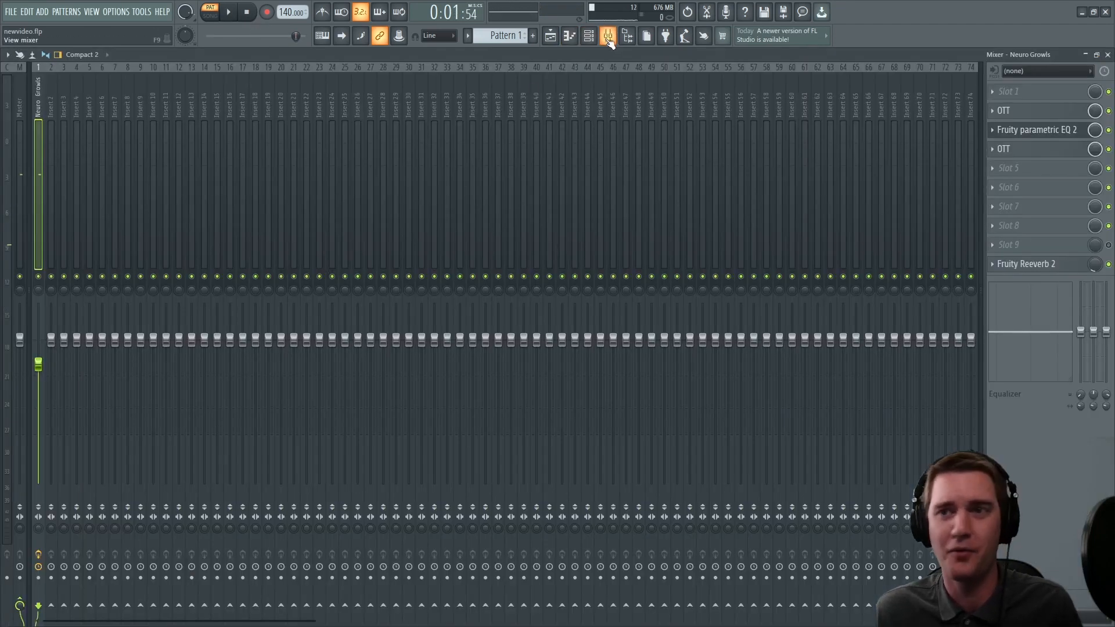
pyautogui.click(1043, 116)
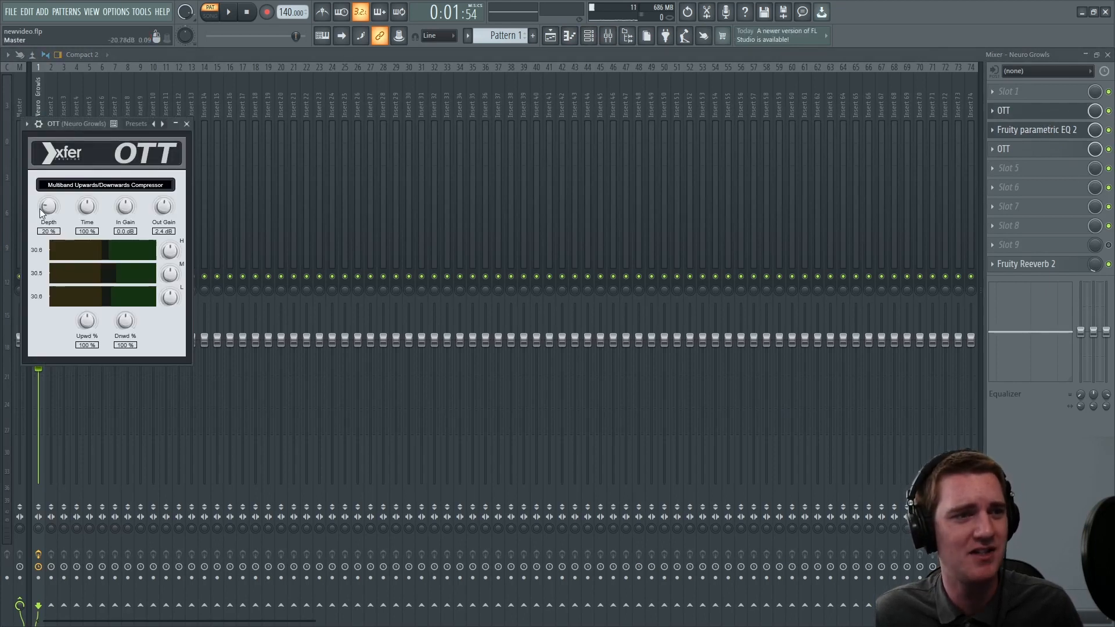
pyautogui.click(1032, 131)
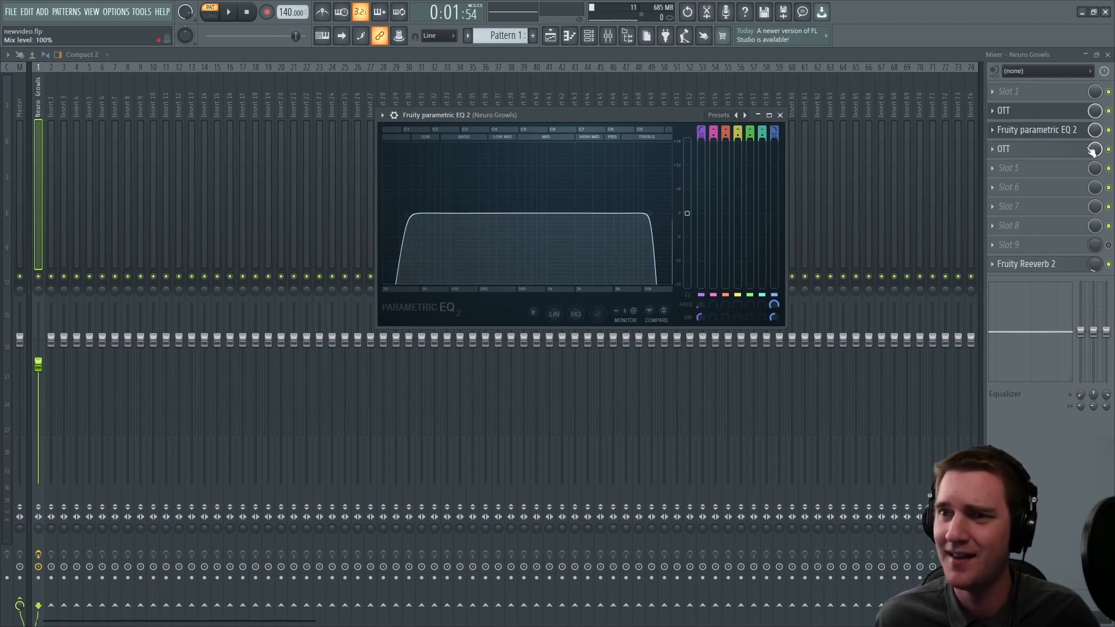
pyautogui.click(1047, 153)
pyautogui.click(1047, 153)
pyautogui.click(1047, 152)
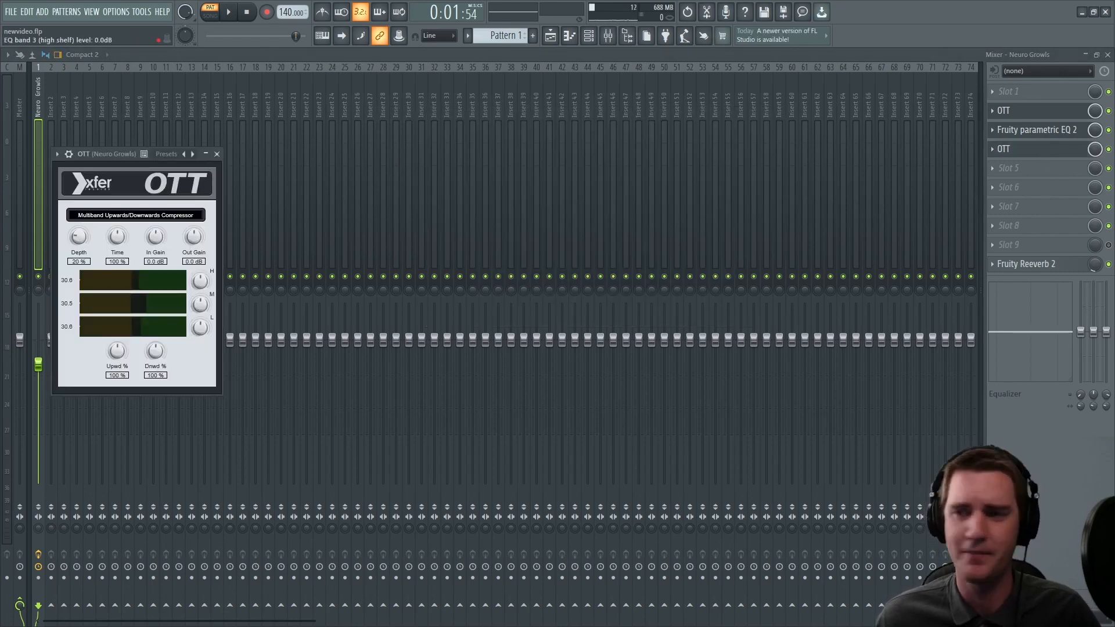
pyautogui.click(1026, 263)
pyautogui.click(1045, 264)
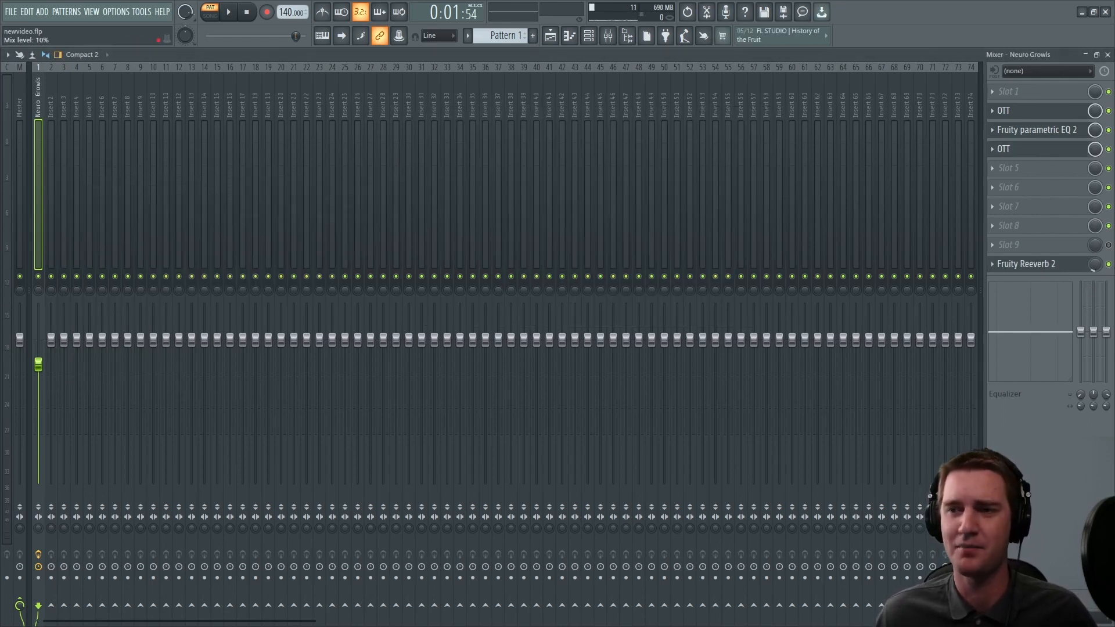
pyautogui.click(1033, 264)
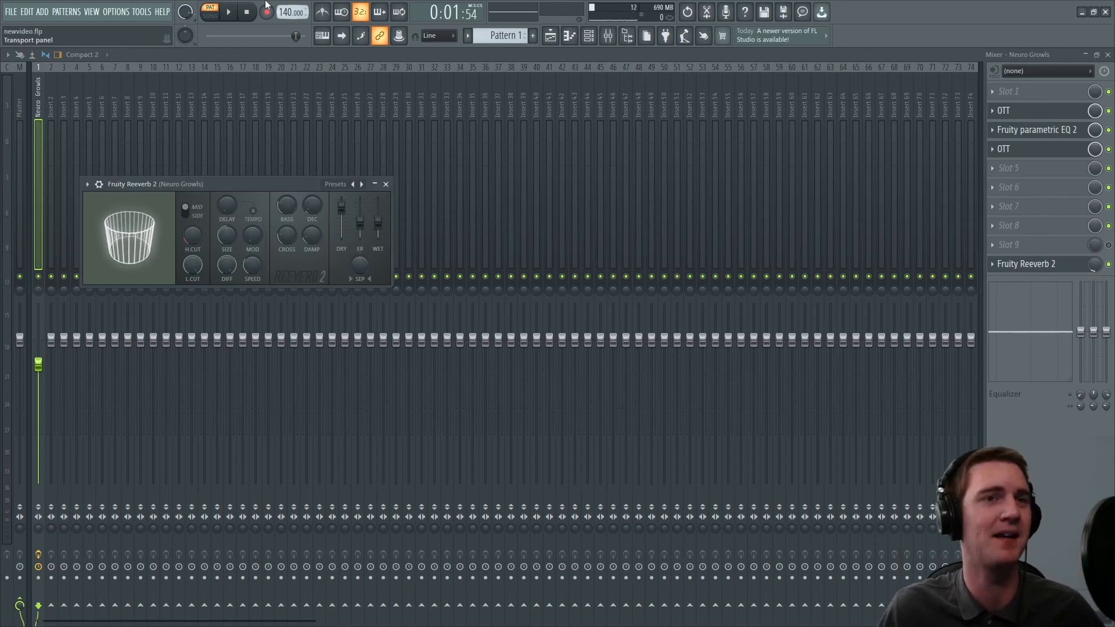
# Step: Open the Bass Top channel from the channel rack and review its effects and voice settings
pyautogui.click(589, 36)
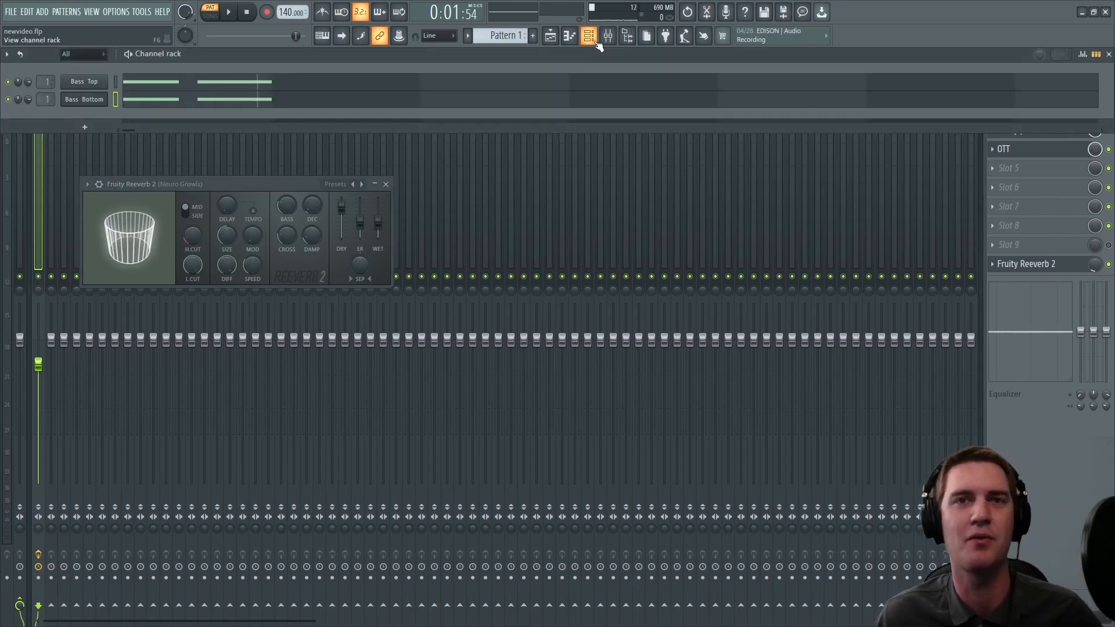
pyautogui.click(96, 82)
pyautogui.click(139, 163)
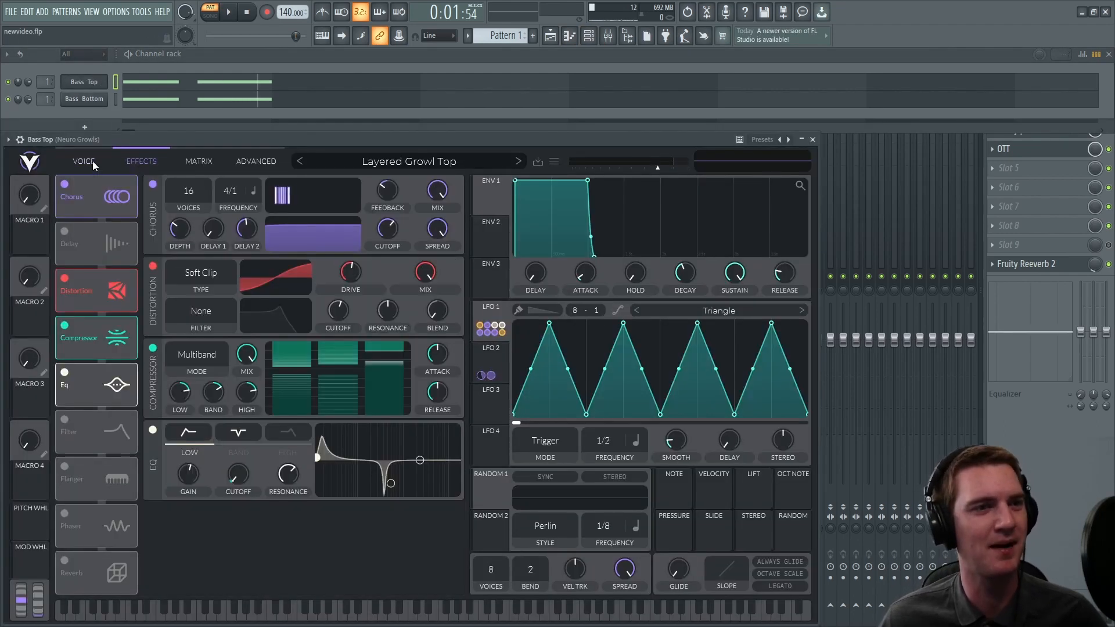
pyautogui.click(89, 165)
pyautogui.click(134, 162)
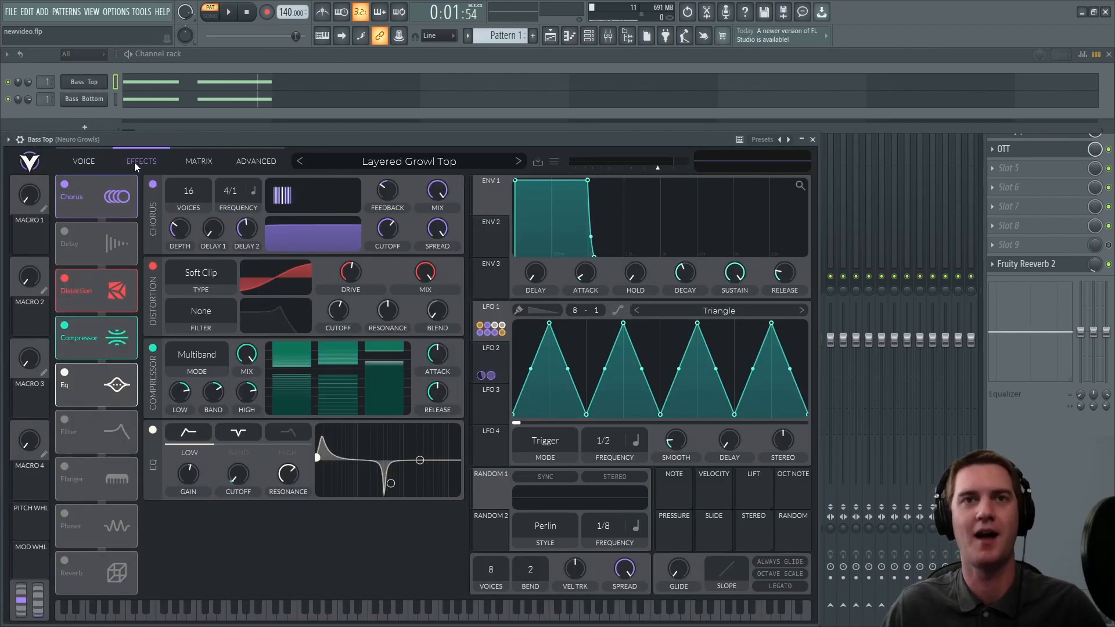